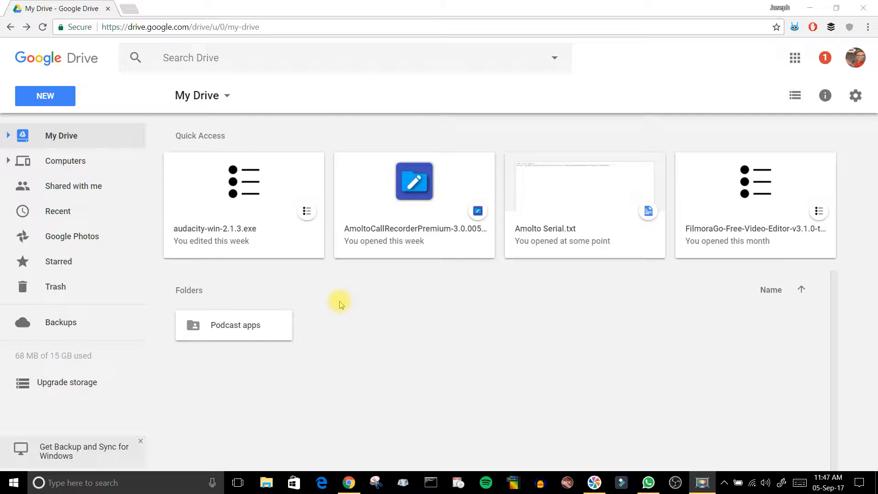
# - Open the Audacity folder inside Podcast apps and check the download preview of audacity-win-2.1.3.exe
pyautogui.doubleClick(241, 335)
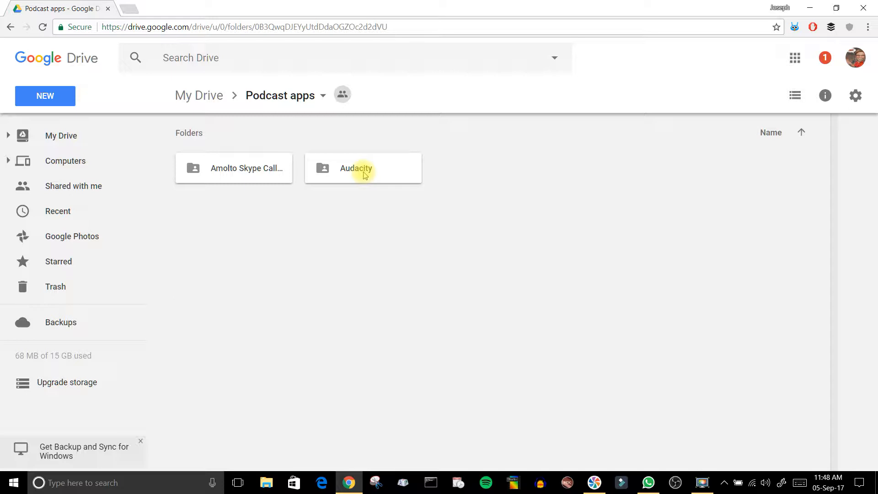
pyautogui.doubleClick(382, 170)
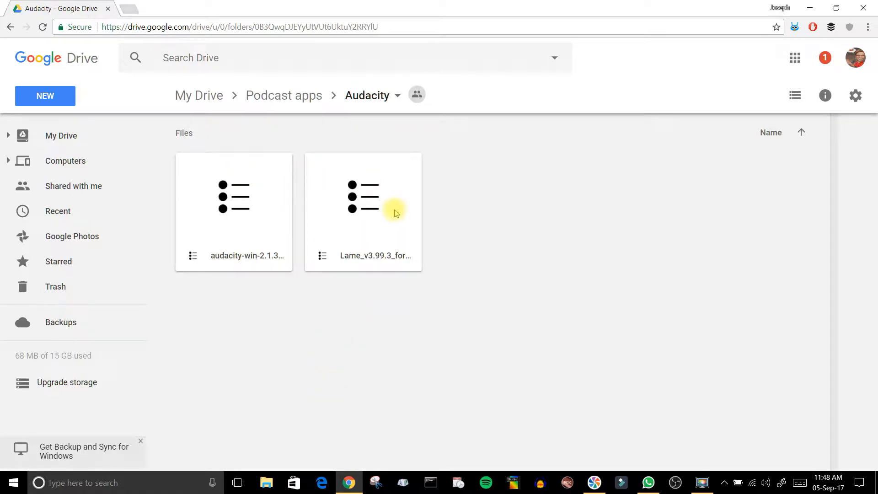
pyautogui.click(257, 201)
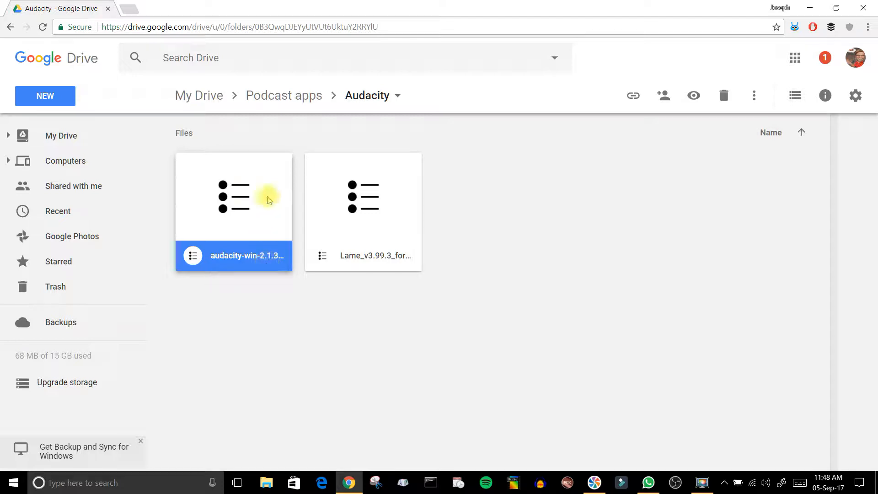
pyautogui.doubleClick(268, 197)
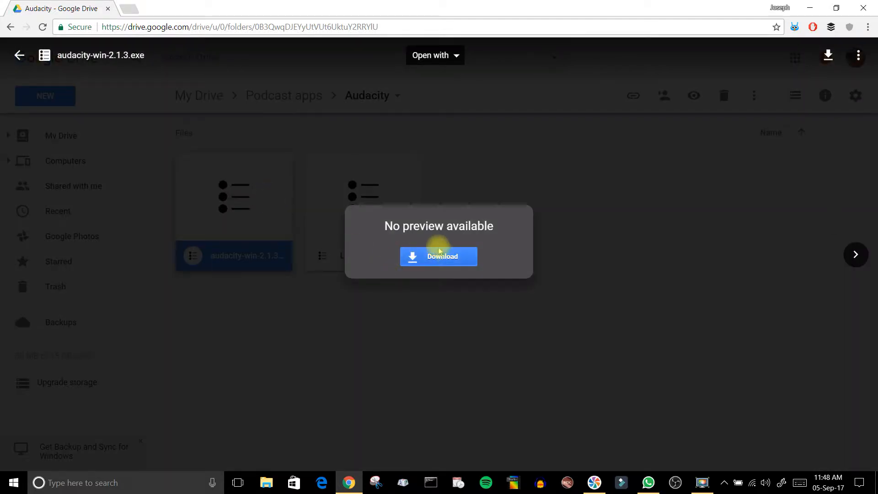
pyautogui.click(804, 295)
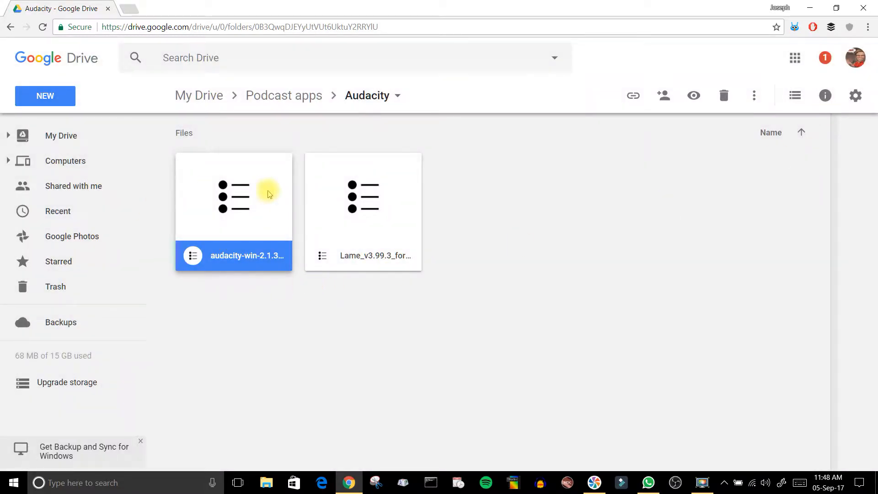
# - Check the download preview of Lame_v3.99.3_for_Windows.exe and return to the folder with nothing selected
pyautogui.click(375, 205)
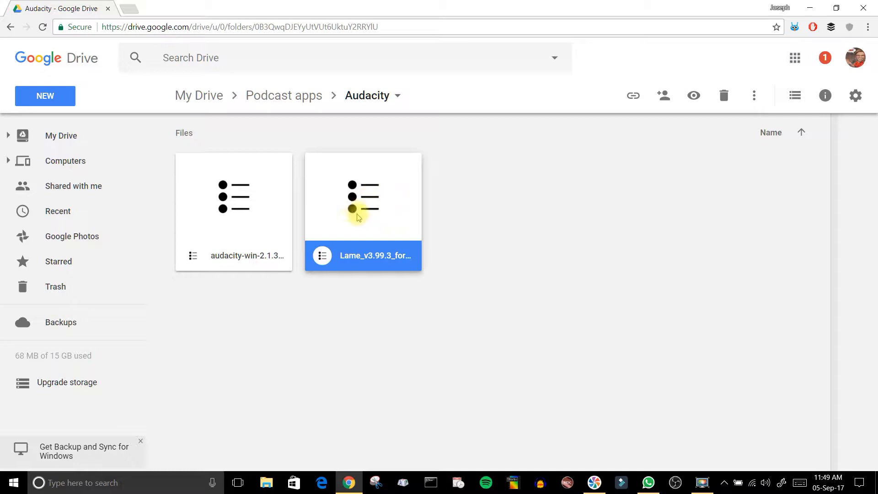
pyautogui.doubleClick(358, 216)
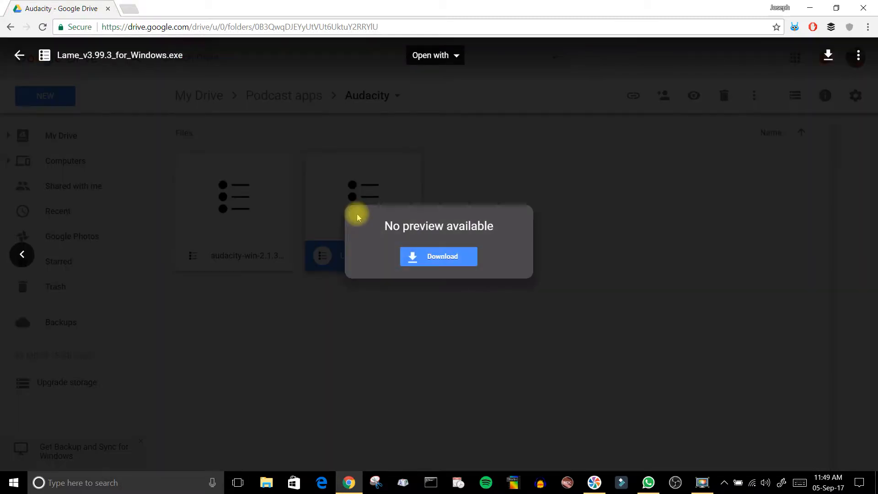
pyautogui.click(466, 319)
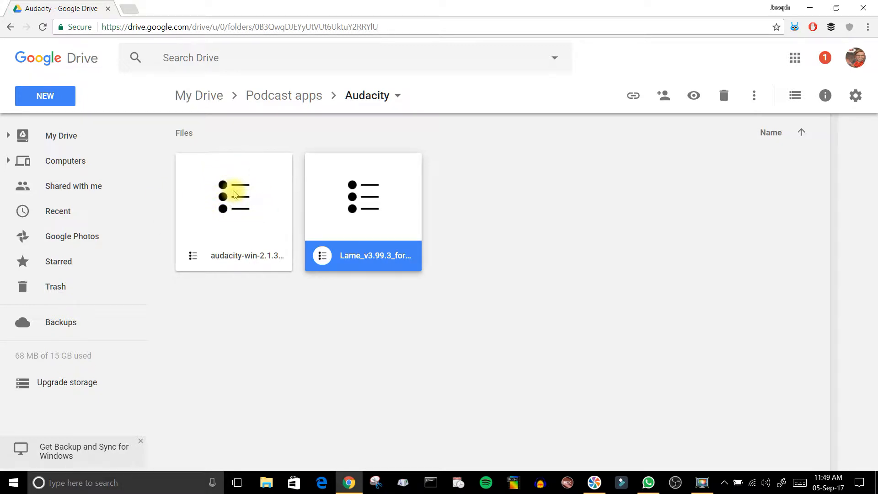
pyautogui.click(699, 376)
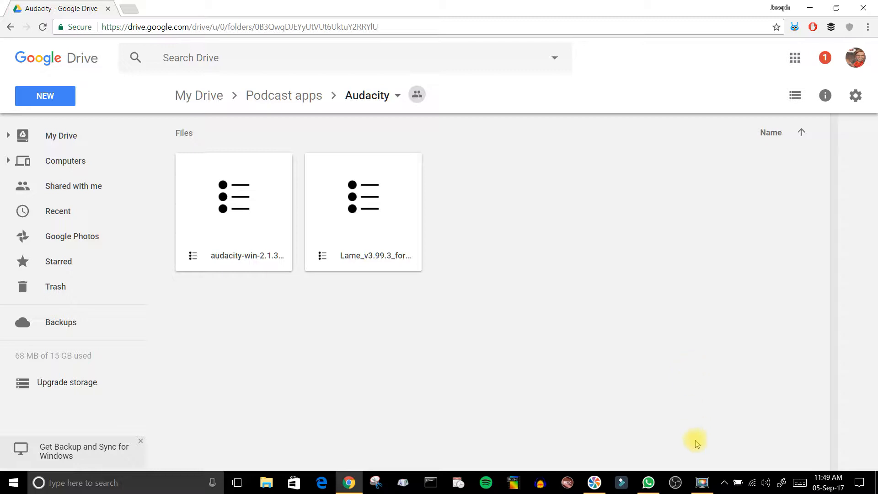
pyautogui.moveTo(701, 483)
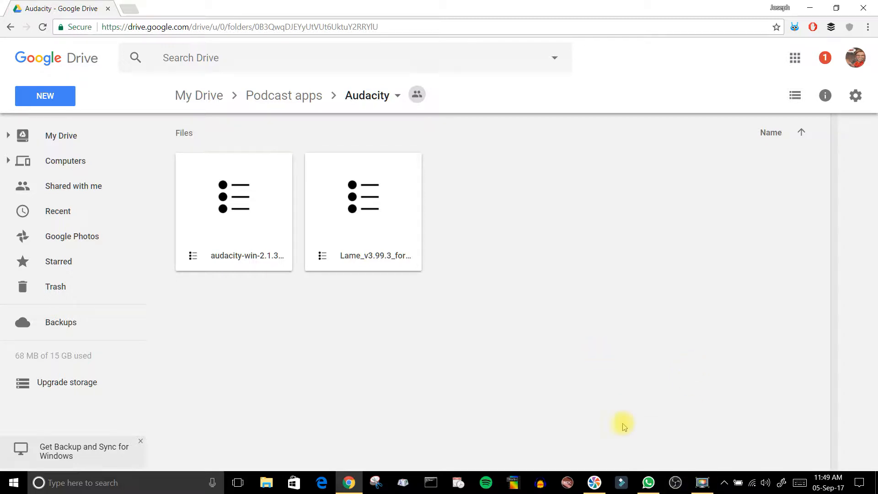
pyautogui.click(702, 483)
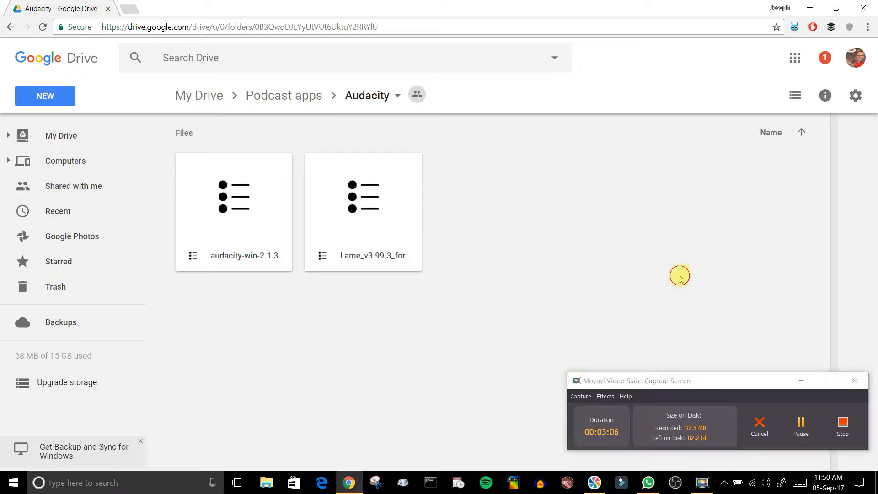
pyautogui.click(801, 380)
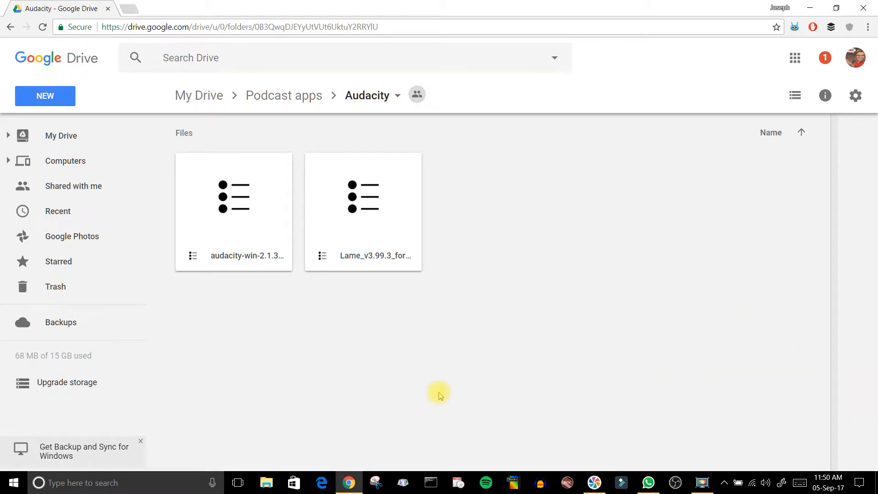
# - Switch to Audacity and set the recording device to the Realtek Microphone and the playback device to the Realtek Speakers
pyautogui.click(540, 486)
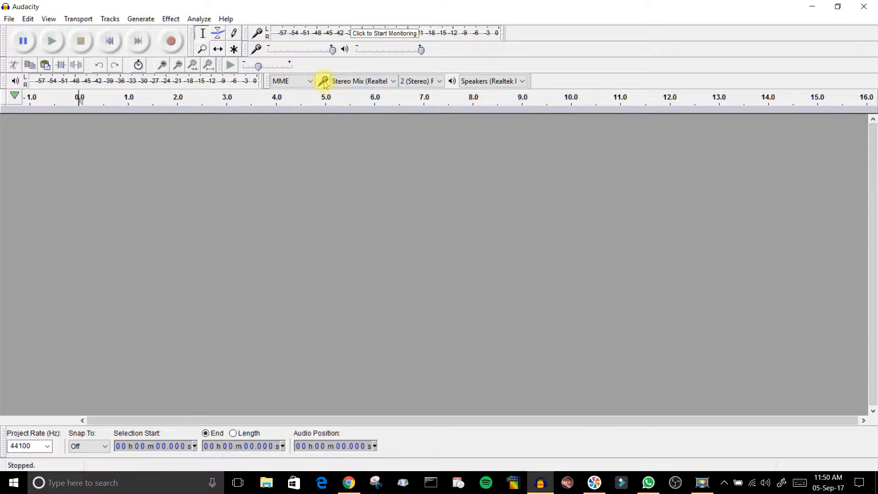
pyautogui.click(359, 81)
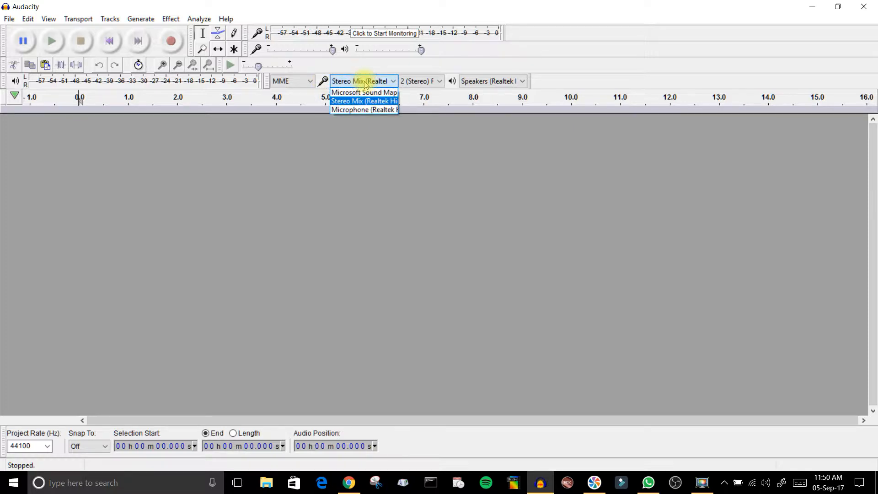
pyautogui.click(364, 110)
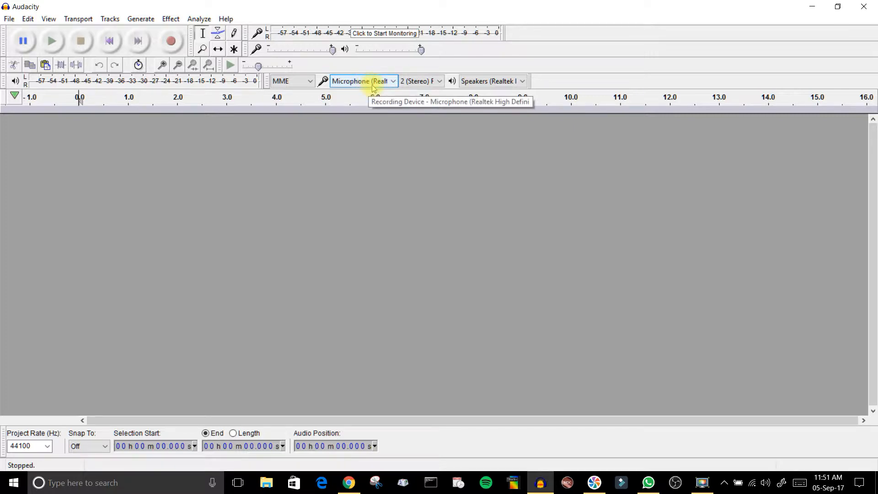
pyautogui.click(418, 85)
pyautogui.click(418, 85)
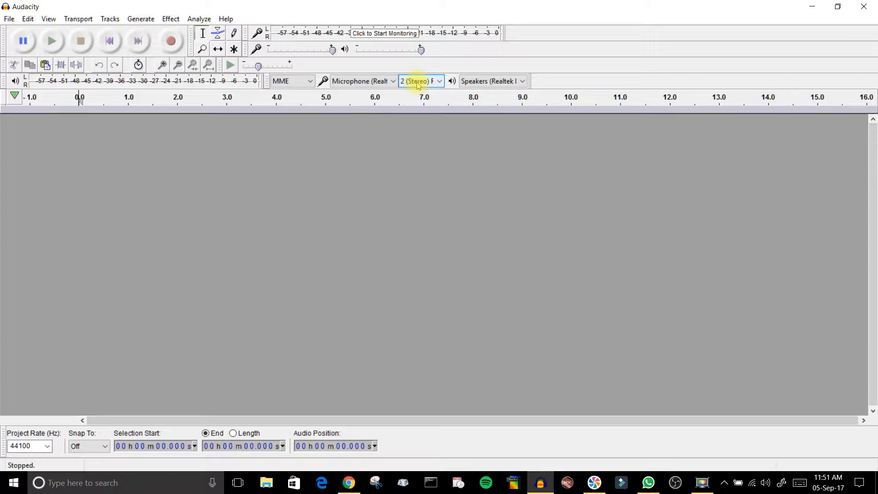
pyautogui.click(489, 82)
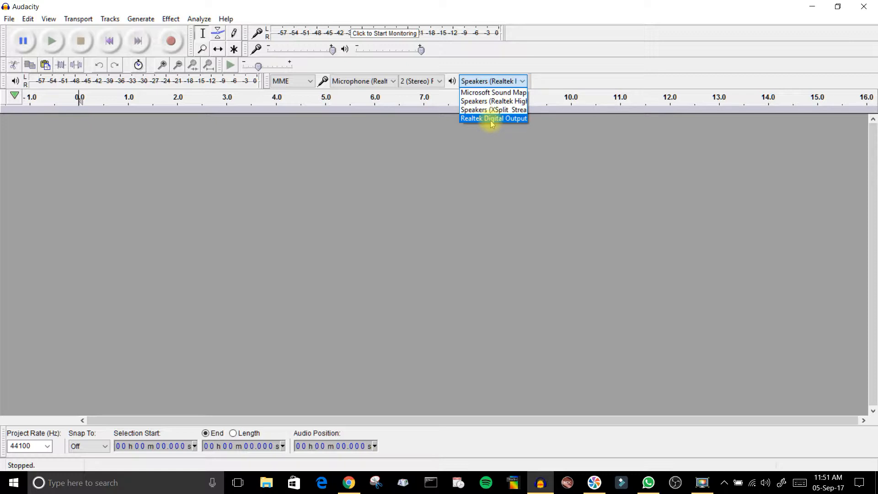
pyautogui.click(503, 101)
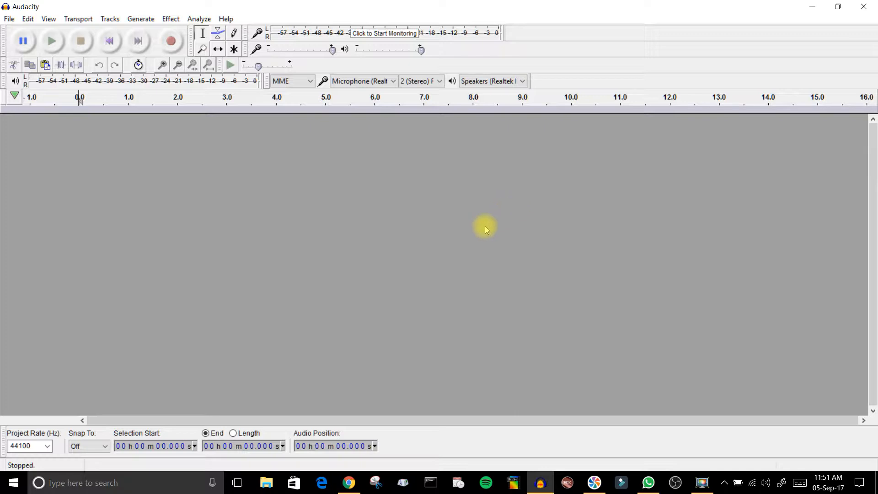
# - Record a stereo voice test of about 7.6 seconds and play it back
pyautogui.click(176, 48)
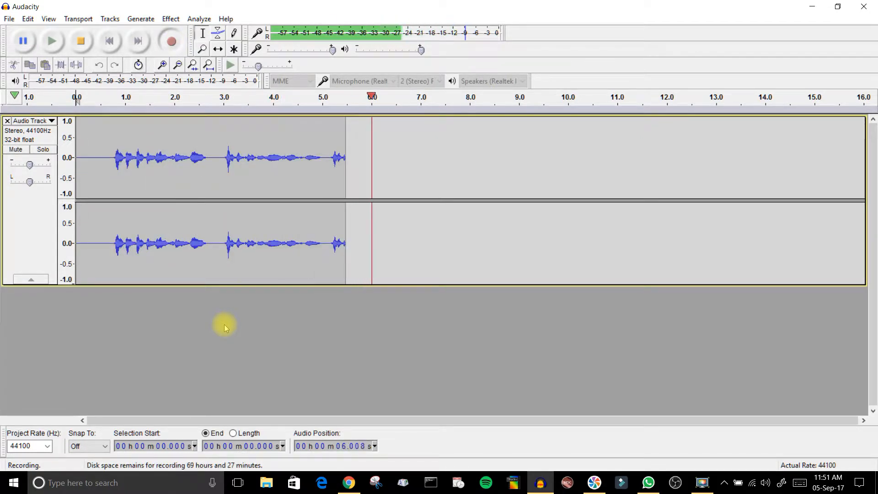
pyautogui.click(83, 41)
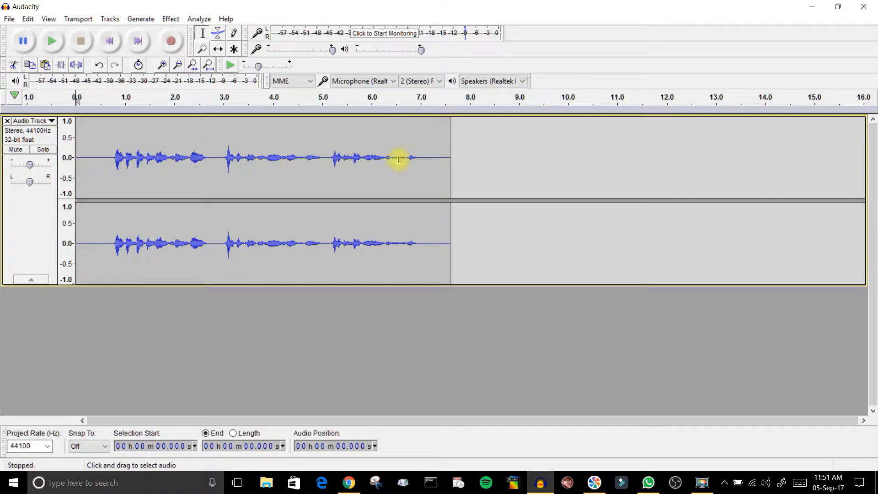
pyautogui.click(52, 41)
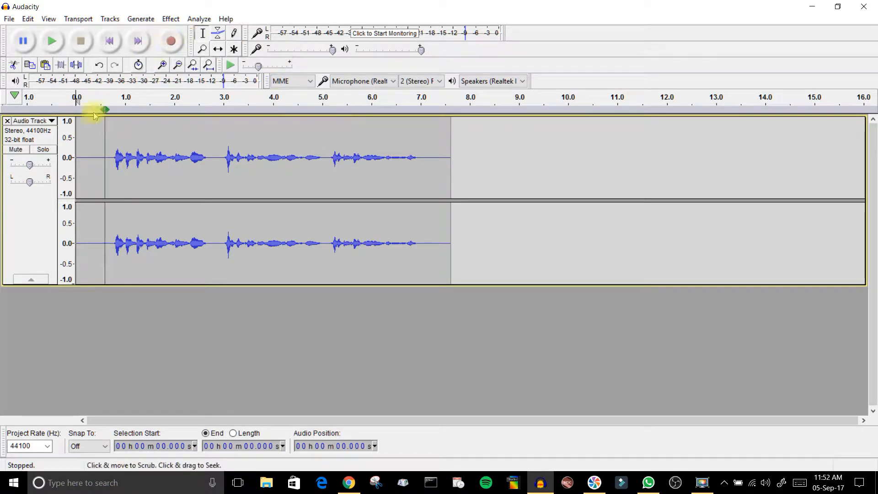
# - Replace the test track with a new voice recording of about 16 seconds and play it back
pyautogui.click(7, 121)
pyautogui.click(171, 41)
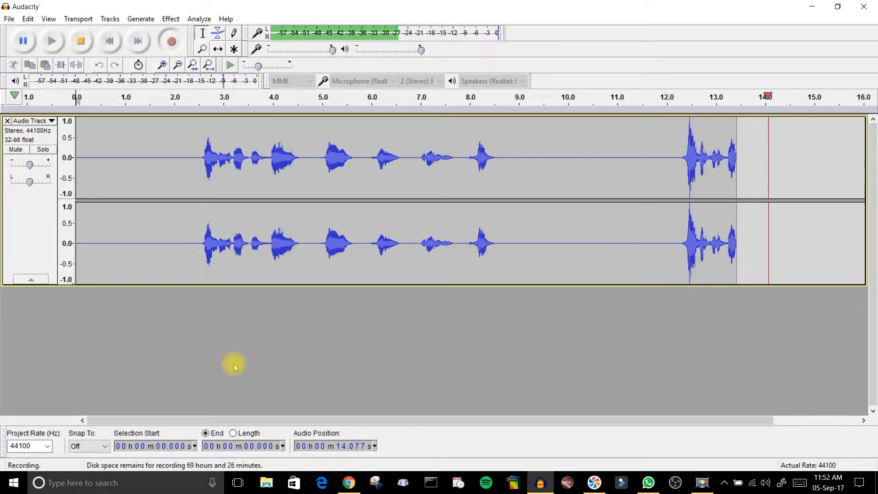
pyautogui.click(83, 40)
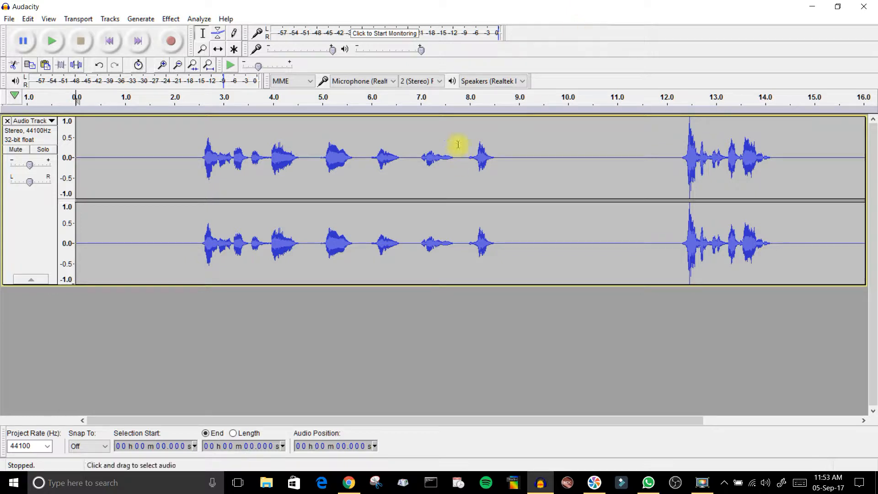
pyautogui.click(52, 41)
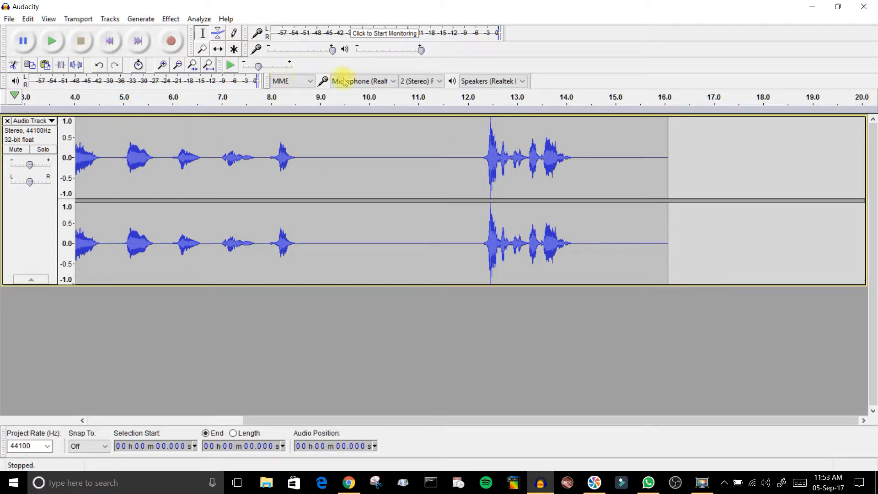
pyautogui.click(210, 65)
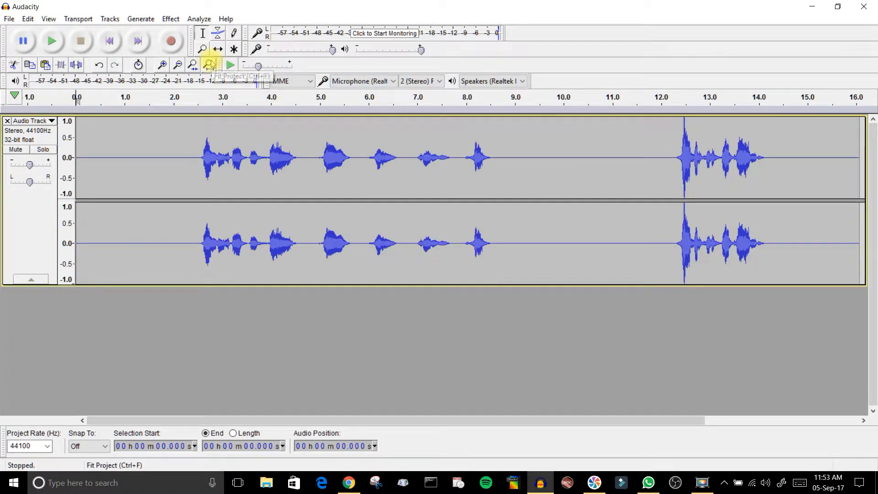
# - Delete the existing audio track and start a fresh recording
pyautogui.click(7, 122)
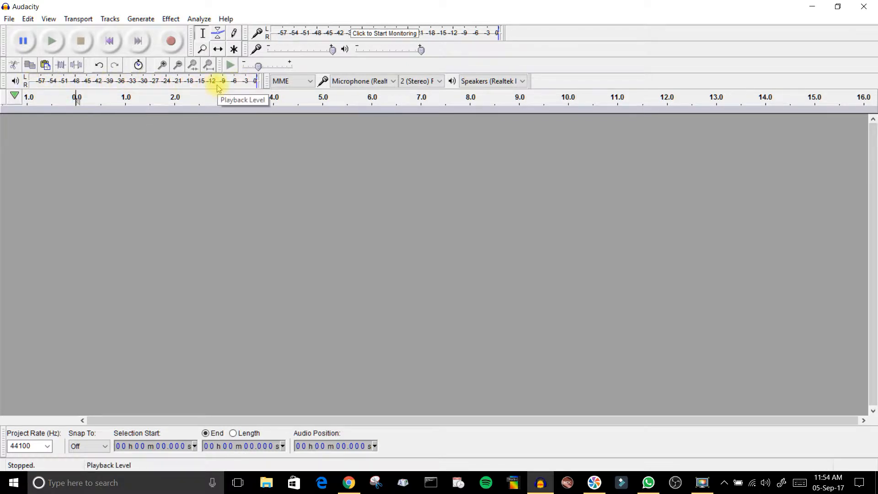
pyautogui.click(171, 47)
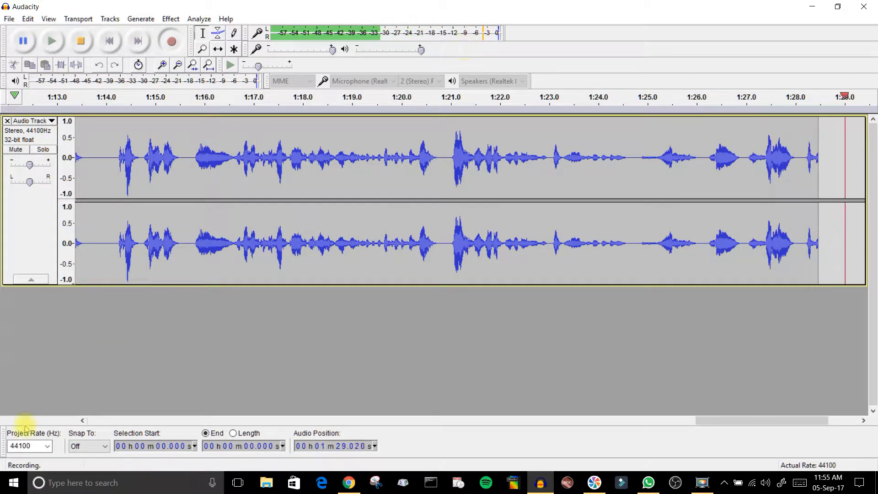
pyautogui.click(57, 482)
pyautogui.write('d')
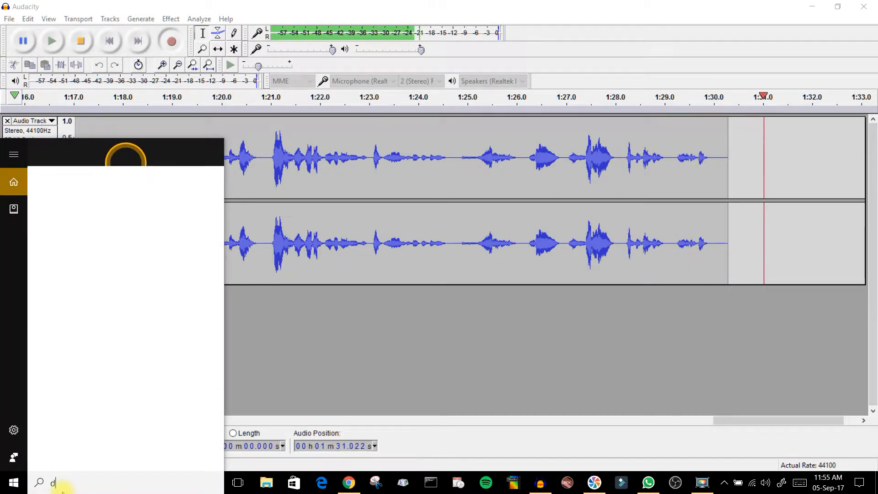
pyautogui.write('eciv')
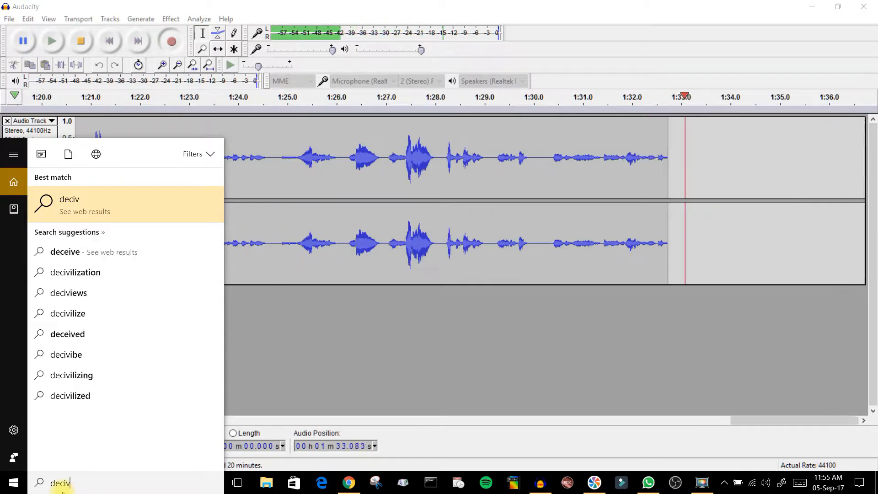
pyautogui.press('BackSpace')
pyautogui.press('BackSpace')
pyautogui.press('BackSpace')
pyautogui.write('v')
pyautogui.click(88, 211)
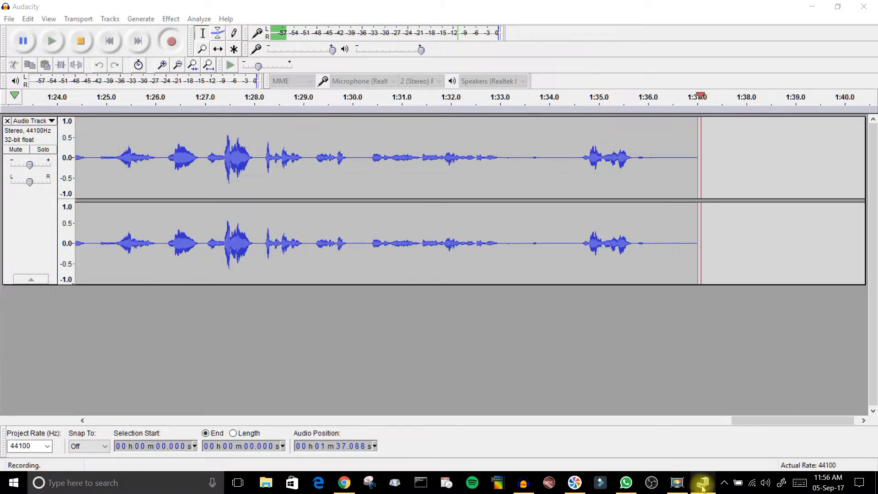
pyautogui.click(704, 489)
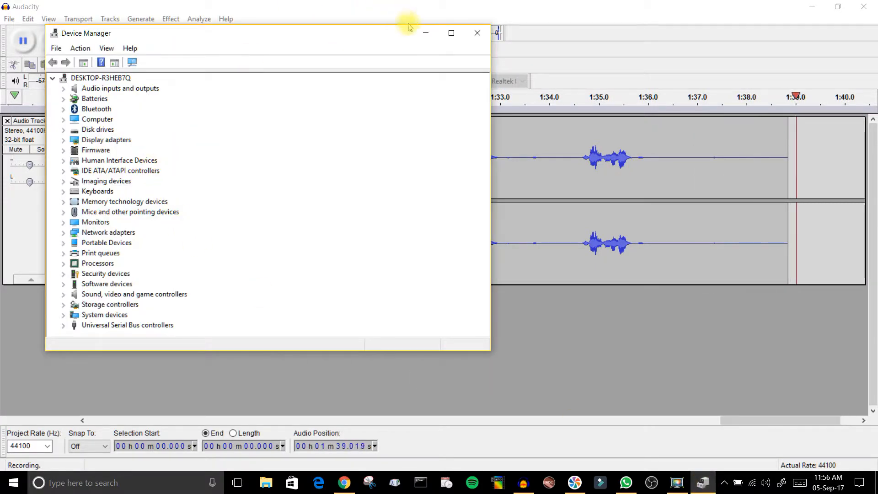
pyautogui.click(476, 33)
# - Open the Windows audio device settings and set the recording microphone's Microphone Boost to +10.0 dB
pyautogui.click(110, 483)
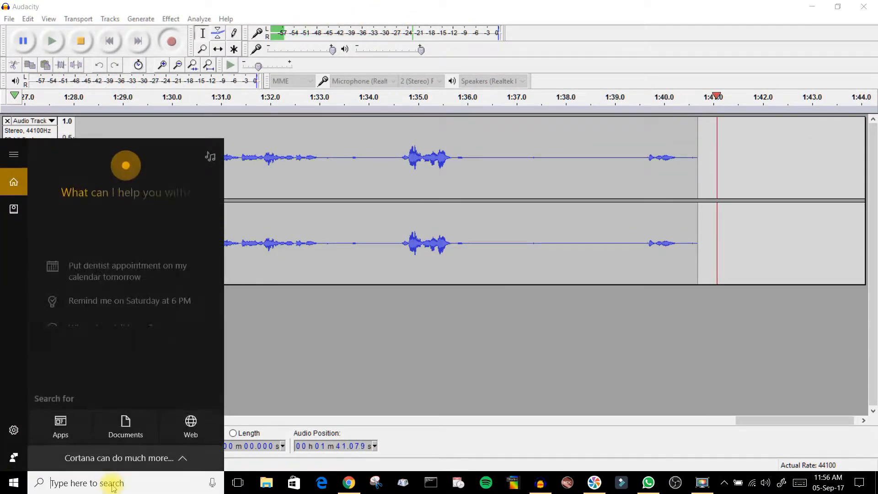
pyautogui.write('audi')
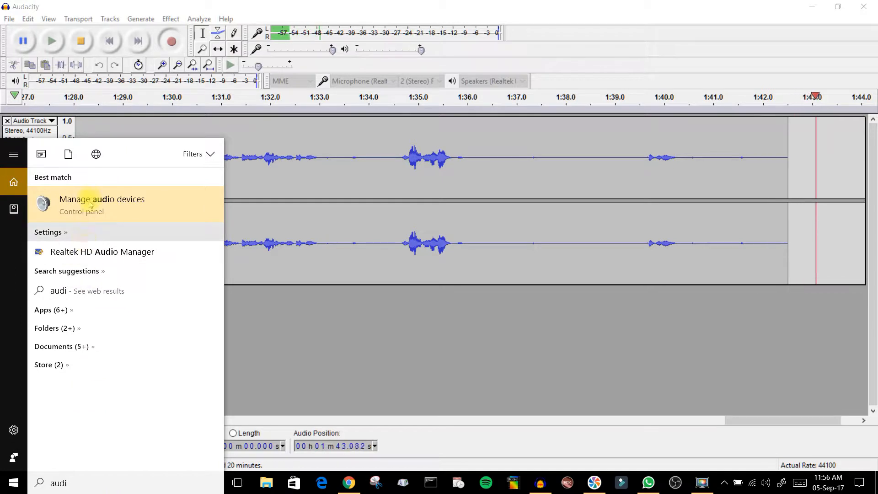
pyautogui.click(90, 200)
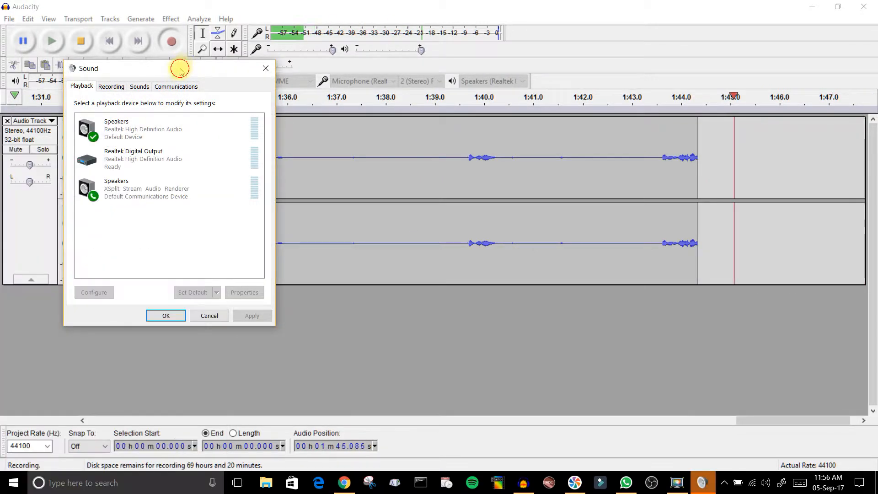
pyautogui.click(109, 87)
pyautogui.click(141, 129)
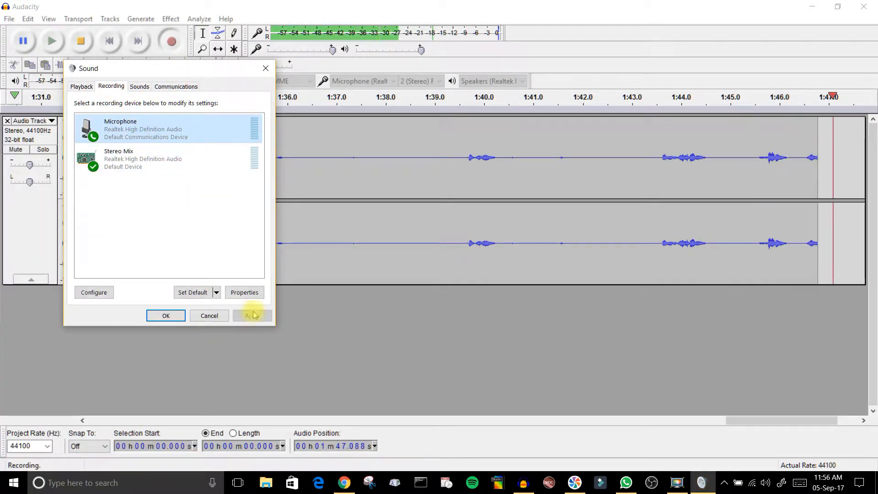
pyautogui.click(246, 296)
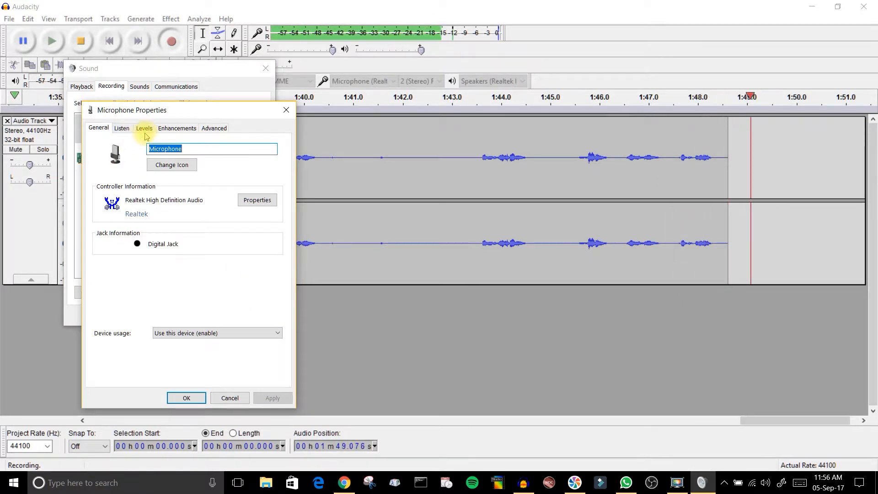
pyautogui.click(145, 129)
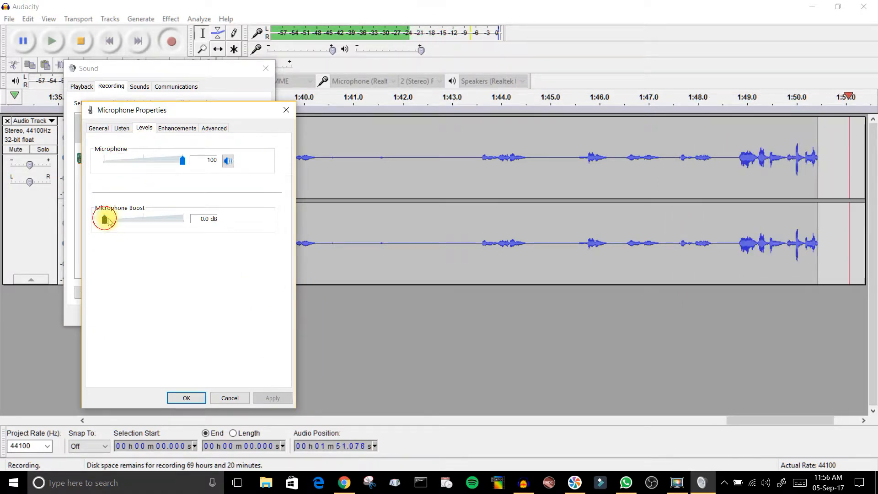
pyautogui.moveTo(105, 219); pyautogui.dragTo(128, 223)
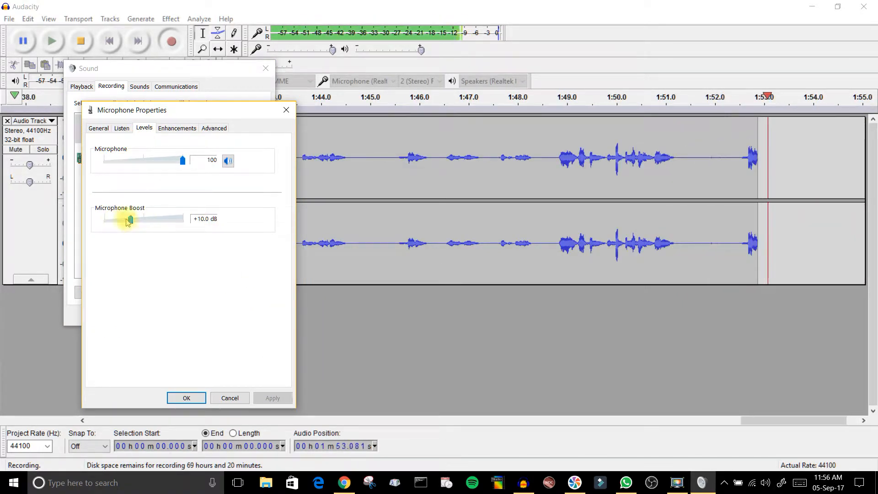
pyautogui.click(185, 398)
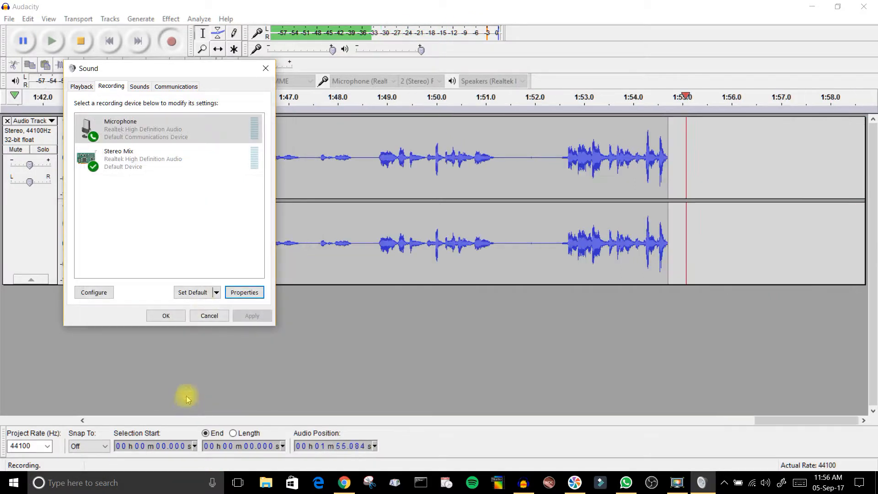
pyautogui.click(166, 316)
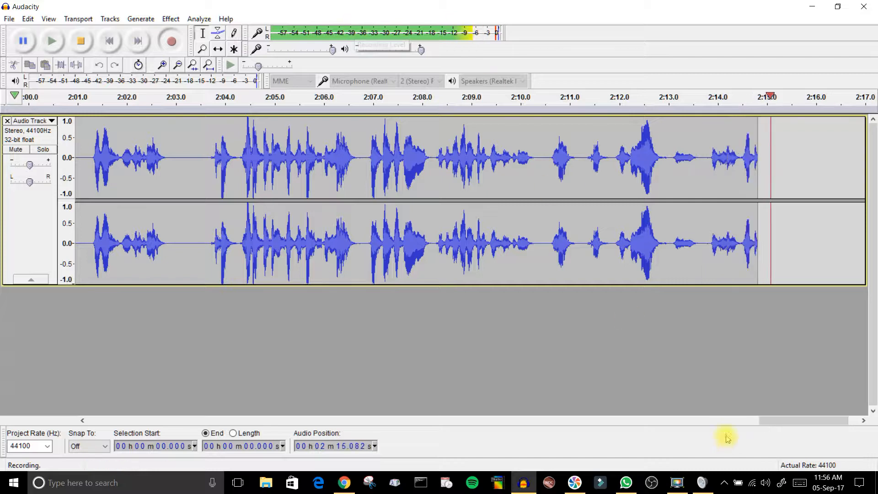
# - Return to the microphone's properties in the Sound settings and set Microphone Boost to 0.0 dB
pyautogui.click(701, 483)
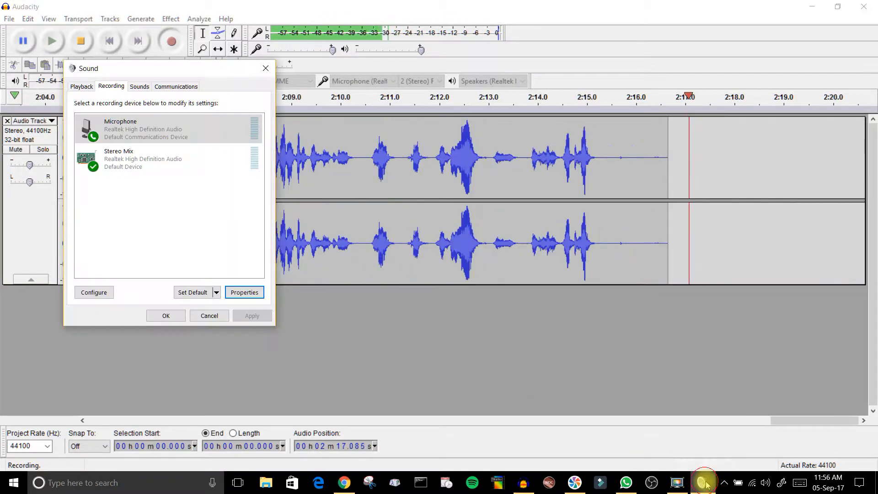
pyautogui.click(144, 132)
pyautogui.click(243, 293)
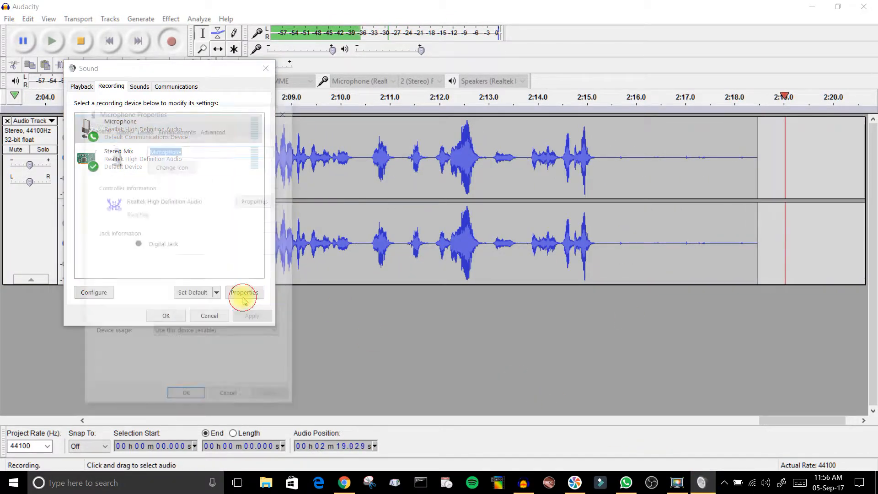
pyautogui.click(145, 130)
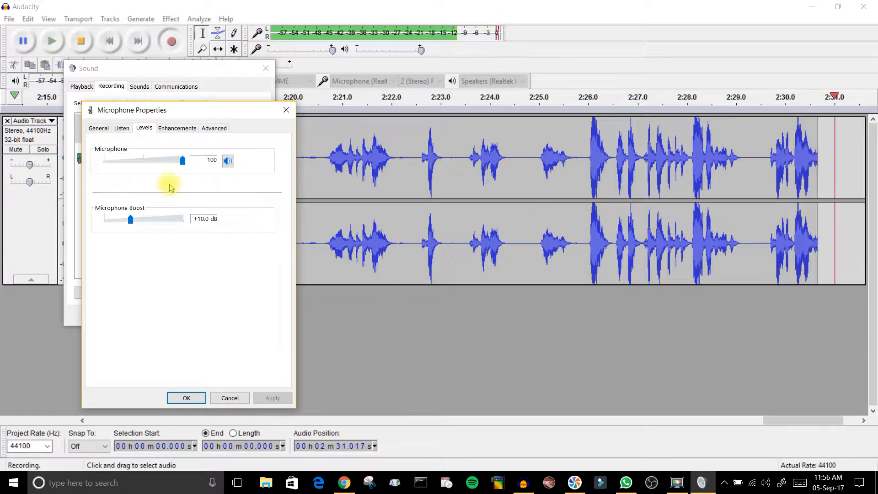
pyautogui.click(120, 222)
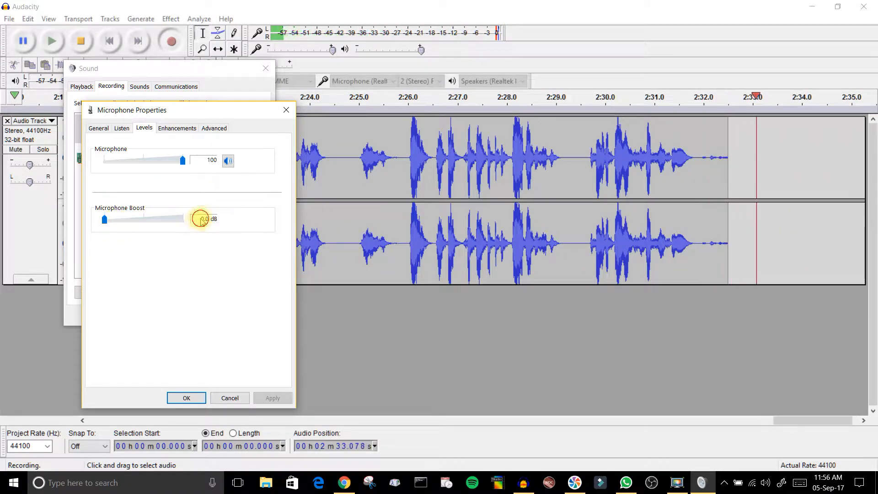
pyautogui.click(186, 398)
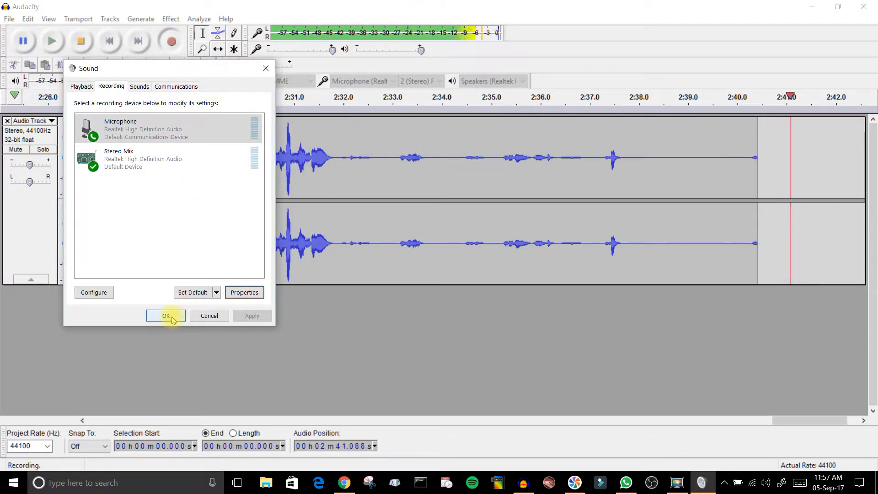
# - Raise the Microphone Boost back to +10.0 dB and close the Sound settings
pyautogui.click(245, 292)
pyautogui.click(144, 128)
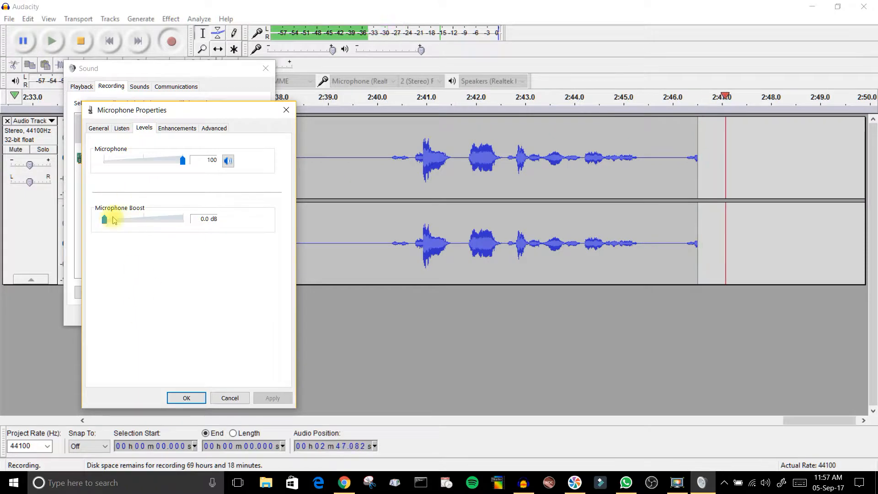
pyautogui.moveTo(104, 220); pyautogui.dragTo(131, 220)
pyautogui.click(185, 397)
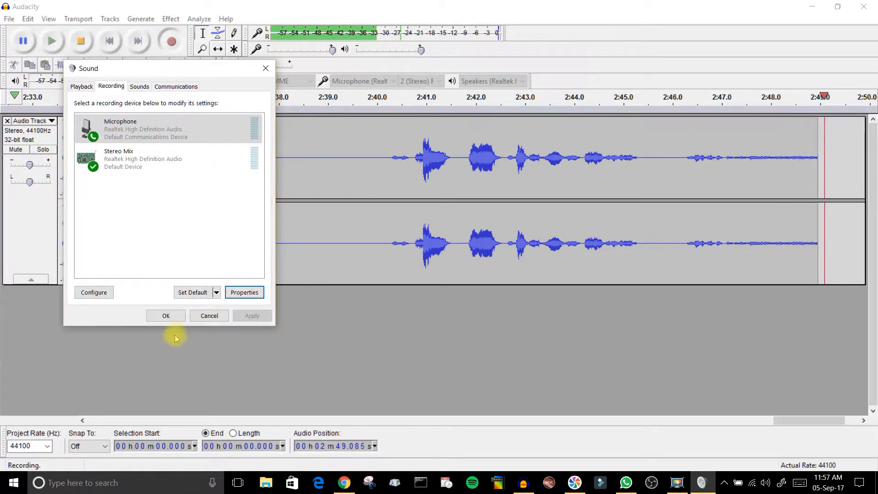
pyautogui.click(168, 316)
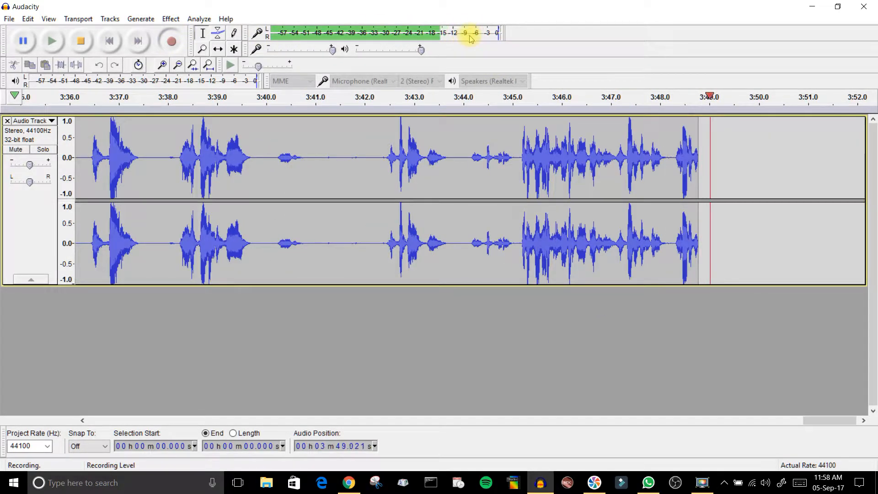
# - Stop the recording and play the track back from its beginning
pyautogui.click(90, 41)
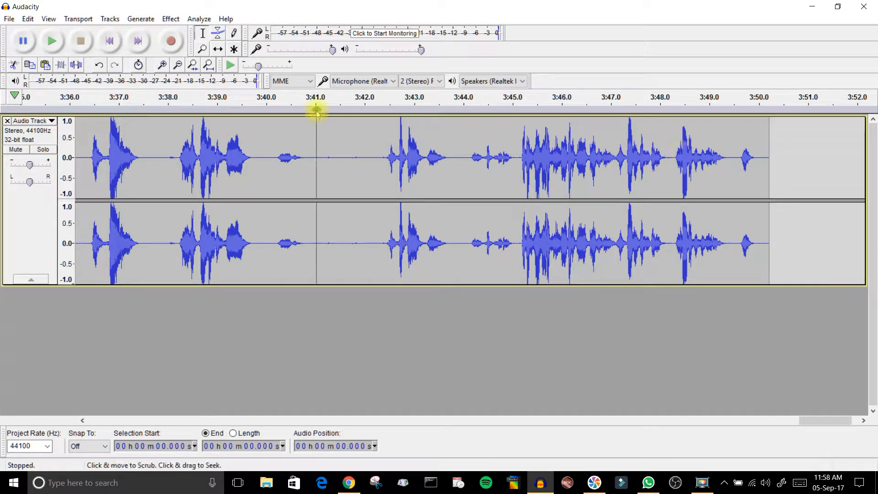
pyautogui.click(210, 68)
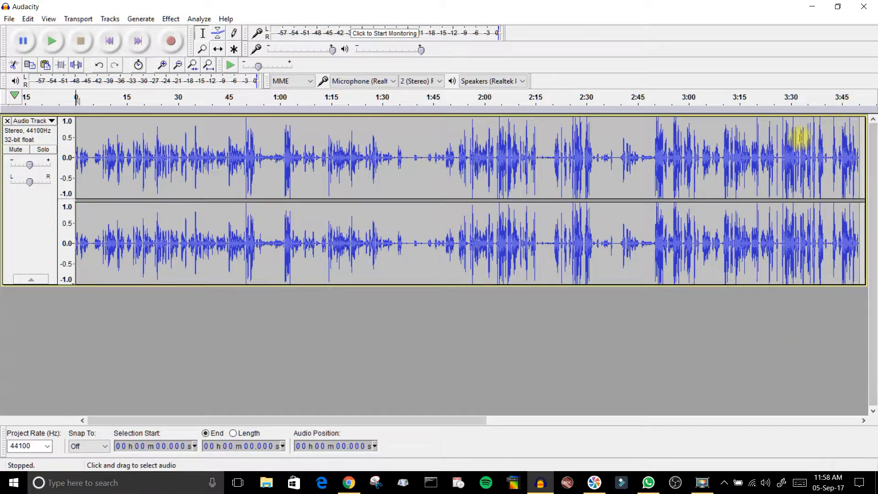
pyautogui.click(46, 43)
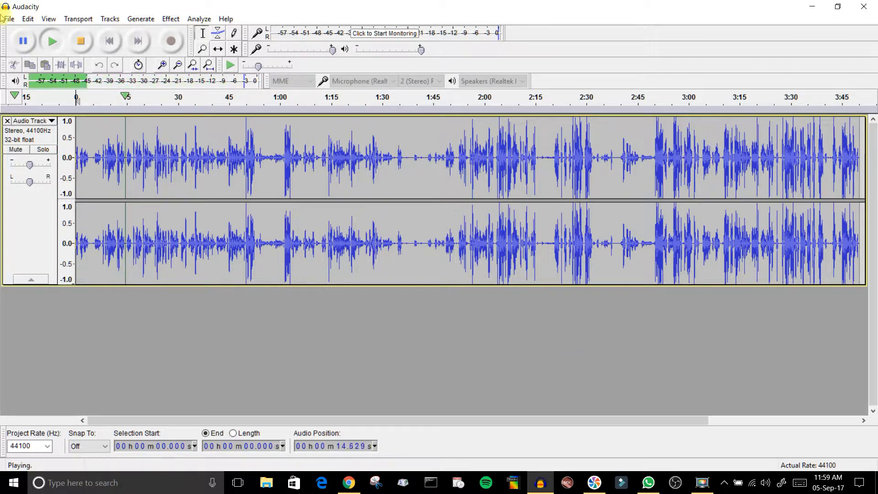
pyautogui.click(82, 42)
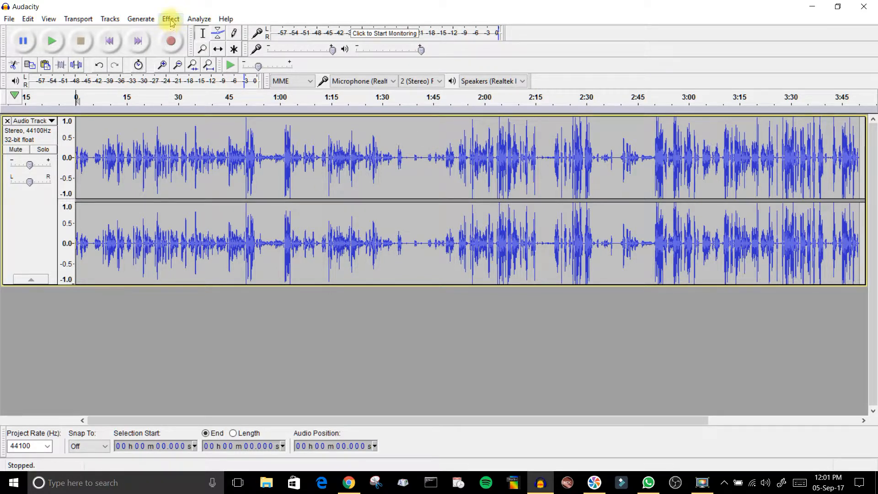
pyautogui.click(171, 21)
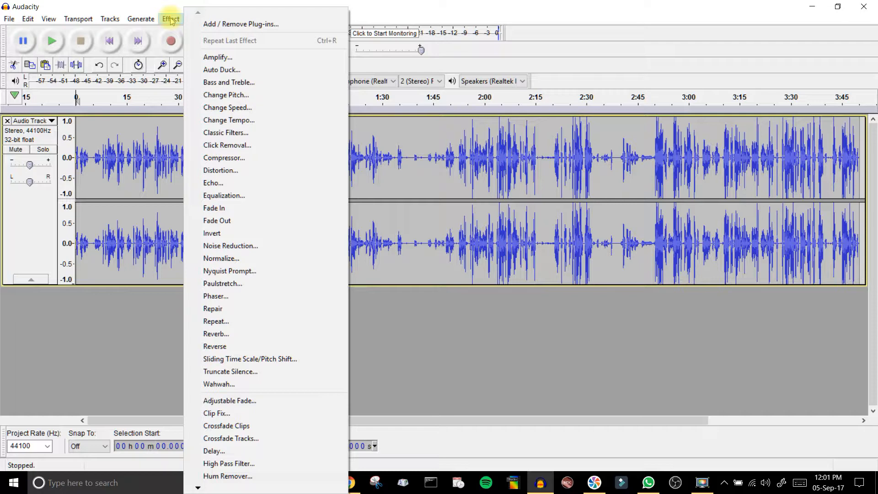
pyautogui.click(252, 248)
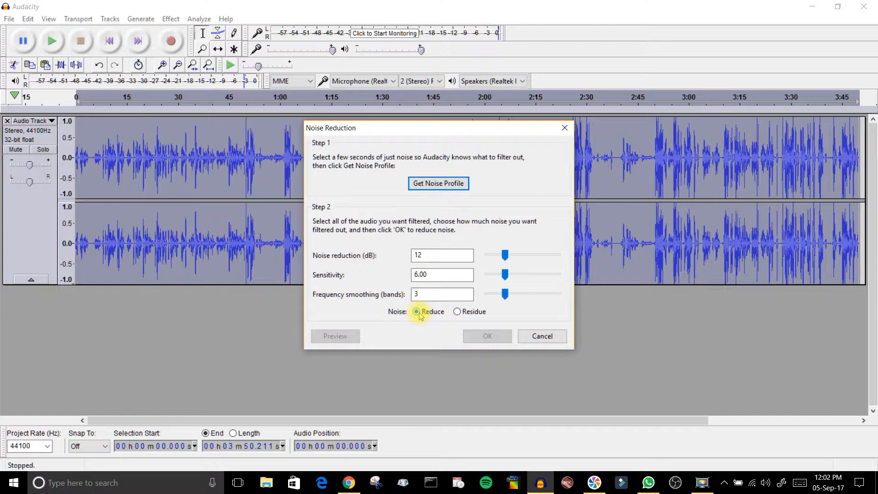
pyautogui.click(533, 335)
pyautogui.click(235, 189)
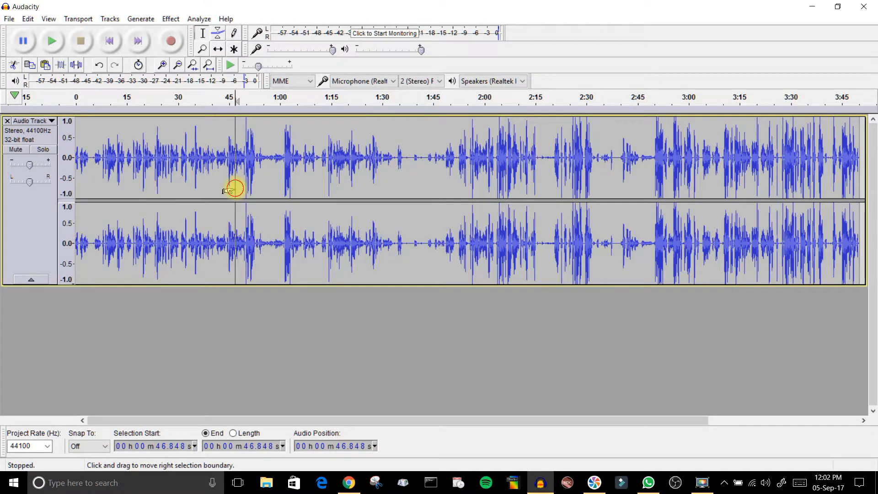
pyautogui.click(335, 166)
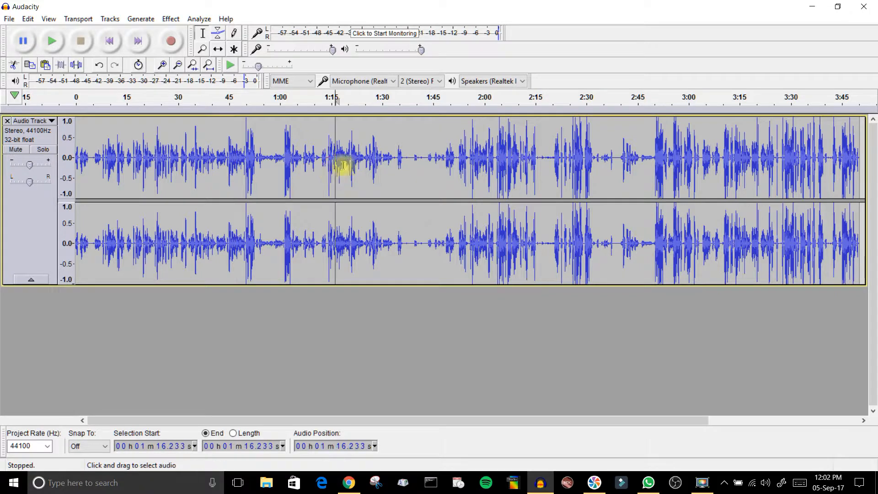
pyautogui.click(376, 163)
pyautogui.click(173, 18)
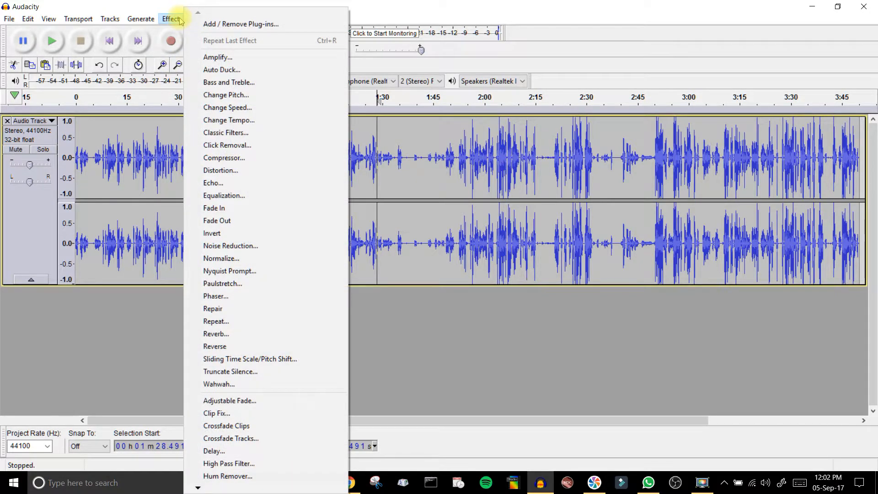
pyautogui.click(520, 11)
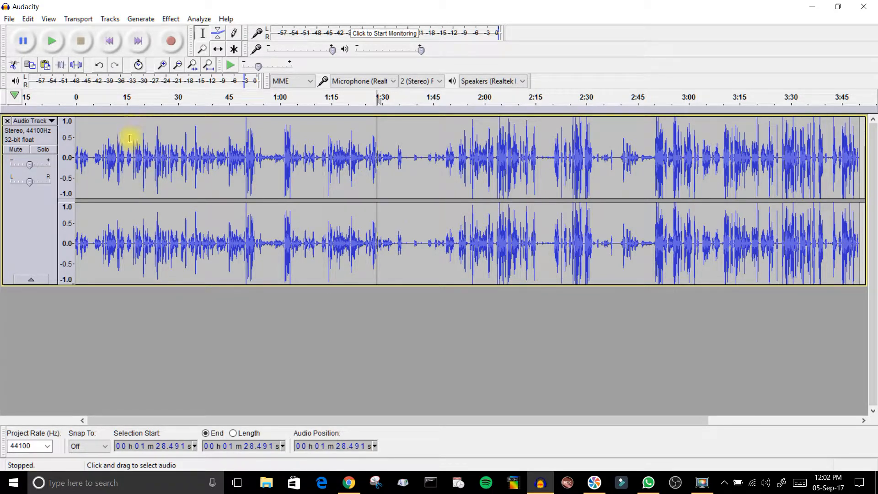
# - Capture a noise profile for Noise Reduction from the audio between about 15.4 and 49.4 seconds
pyautogui.moveTo(128, 146); pyautogui.dragTo(244, 161)
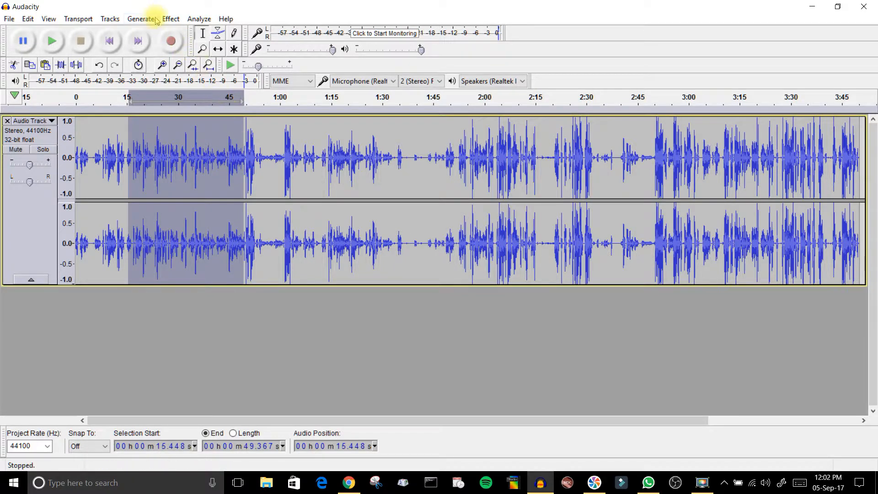
pyautogui.click(170, 19)
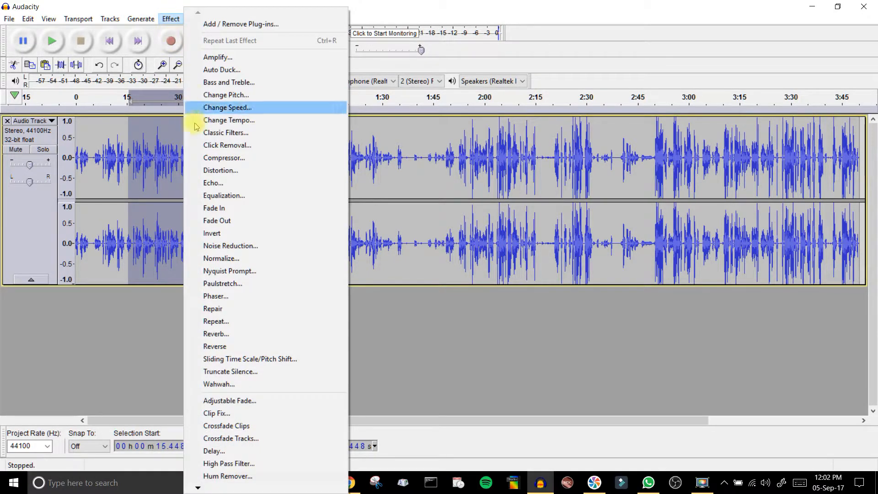
pyautogui.click(221, 246)
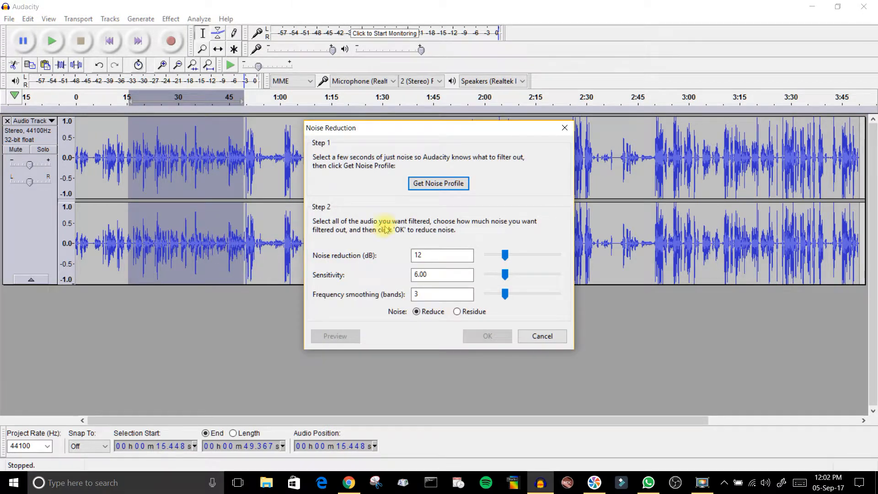
pyautogui.click(455, 187)
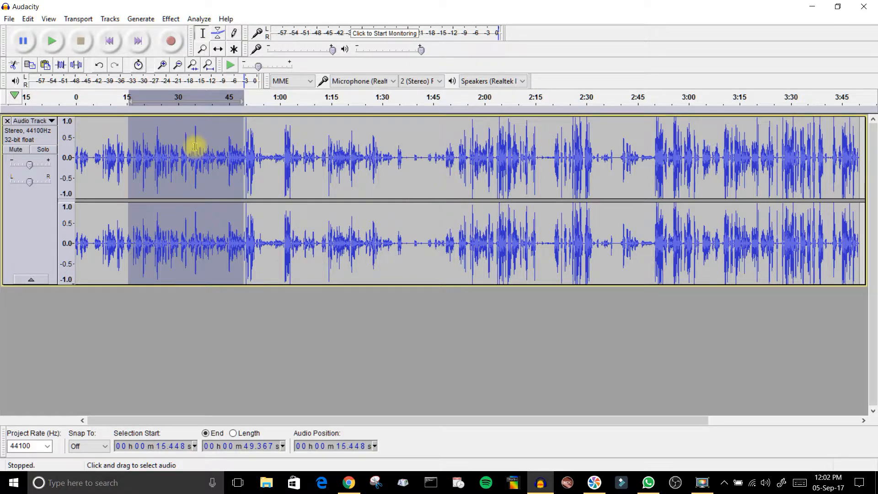
# - Select the entire audio track, from its start to about 3 min 50 s
pyautogui.click(204, 157)
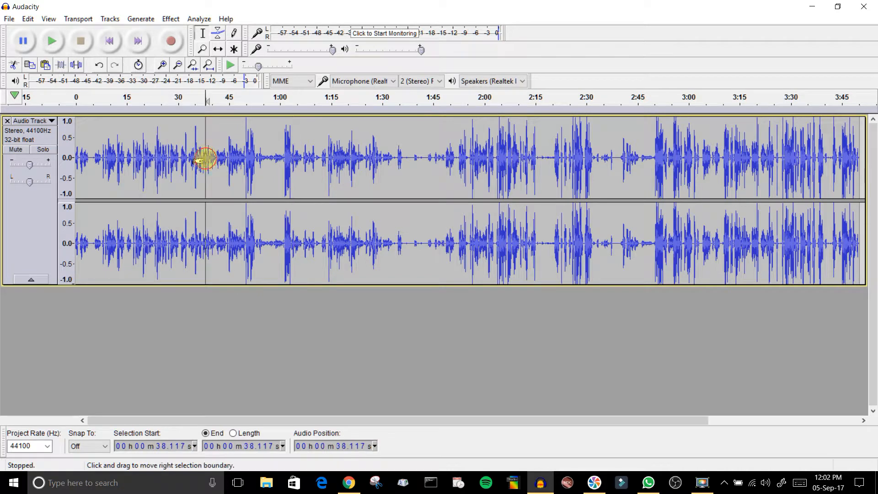
pyautogui.doubleClick(205, 158)
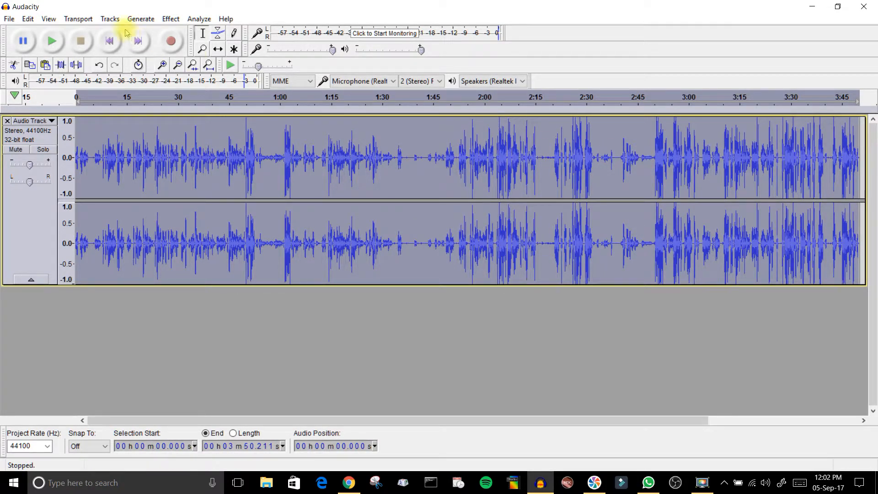
pyautogui.click(28, 19)
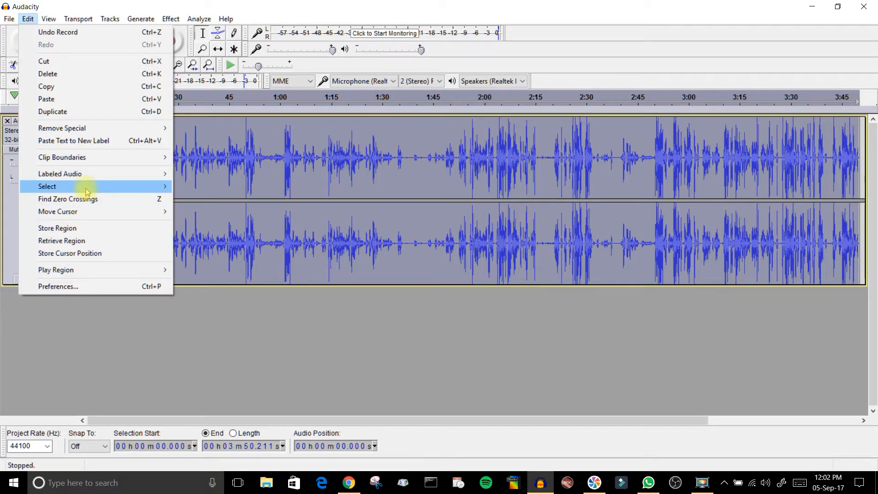
pyautogui.moveTo(86, 186)
pyautogui.click(202, 186)
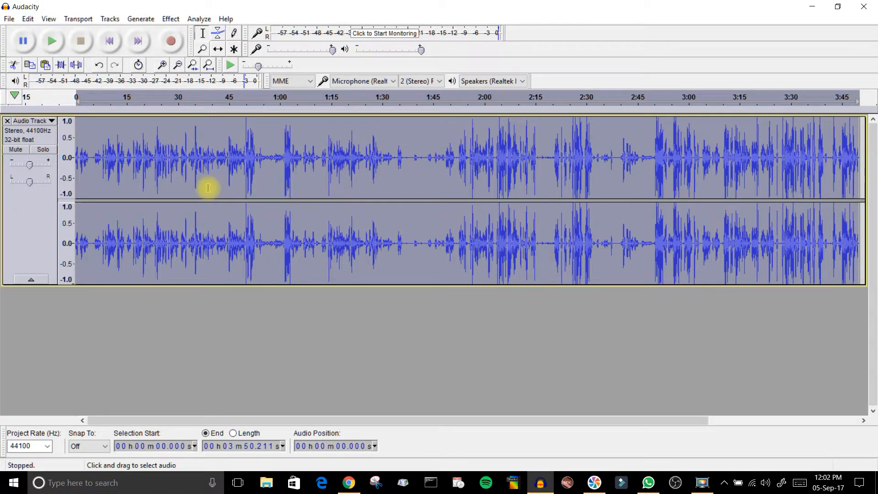
# - Repeat Noise Reduction on the entire selected track and play the first seconds of the result
pyautogui.click(176, 21)
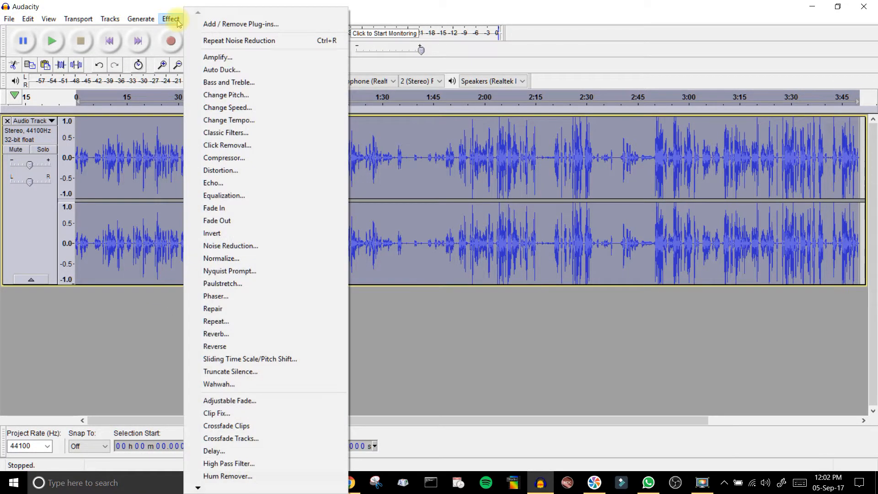
pyautogui.click(224, 42)
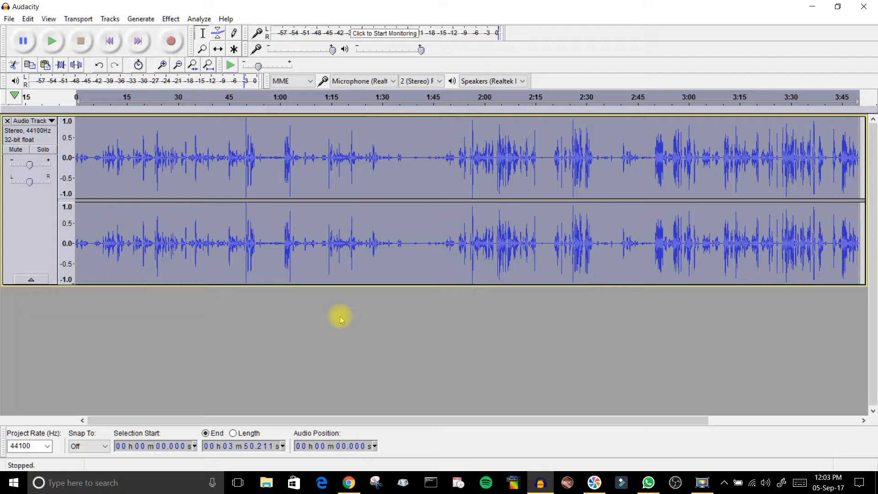
pyautogui.click(55, 42)
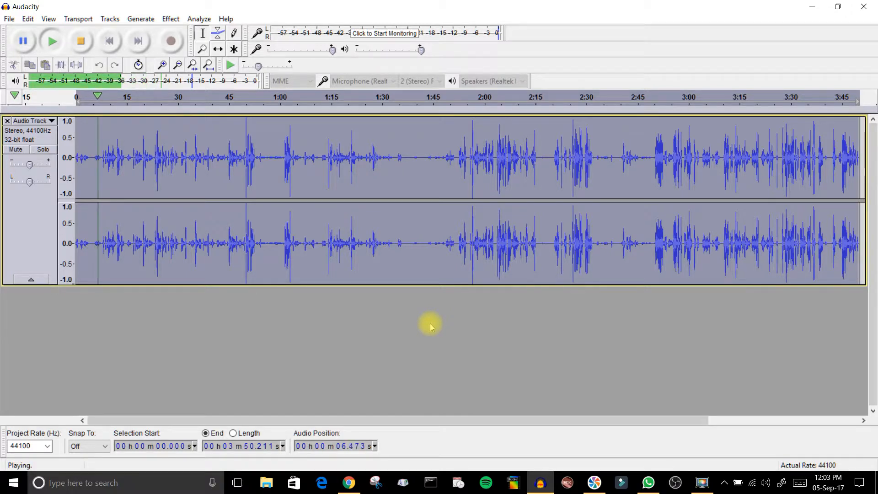
pyautogui.click(80, 40)
# - Play the start of the track with the Noise Reduction undone for comparison, and redo the effect
pyautogui.click(28, 18)
pyautogui.click(29, 29)
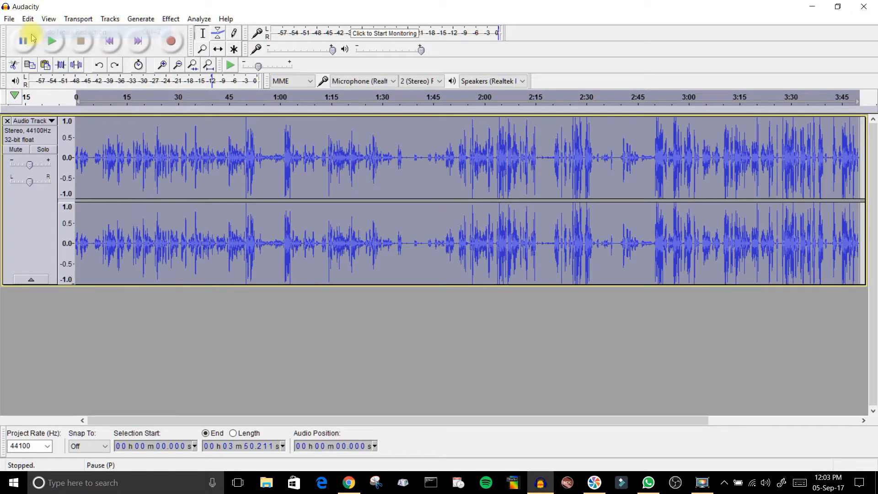
pyautogui.click(52, 43)
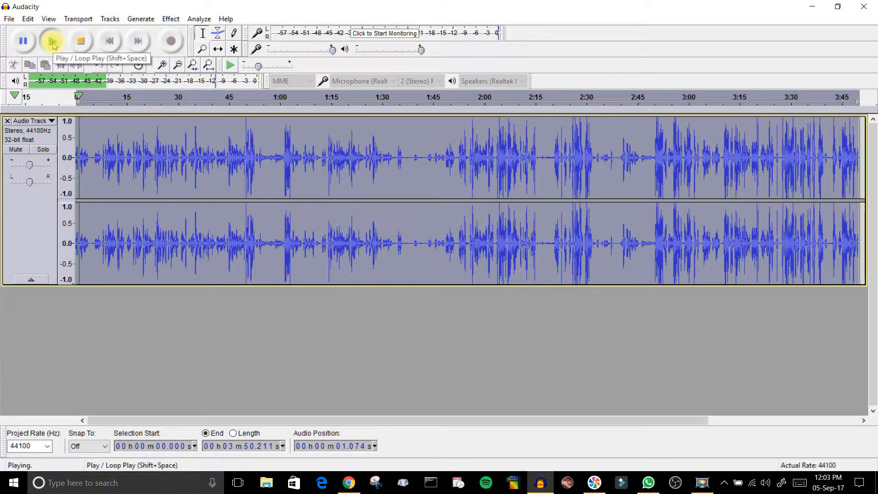
pyautogui.click(80, 45)
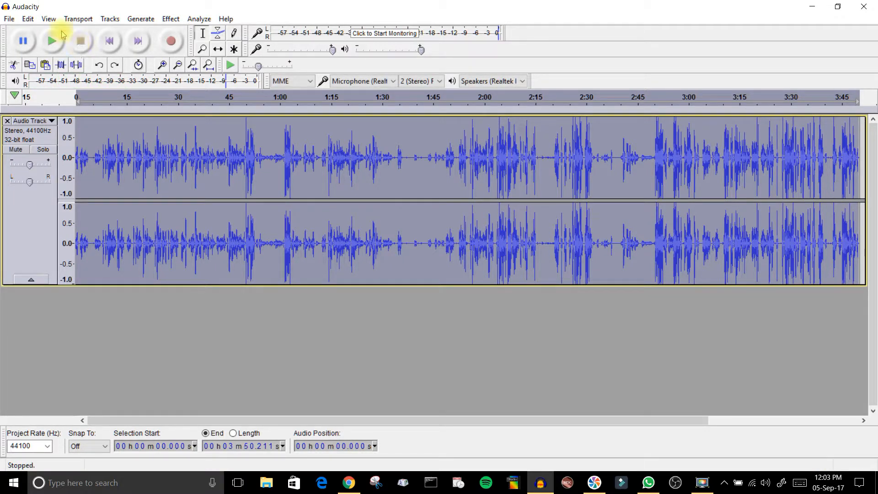
pyautogui.click(28, 18)
pyautogui.click(40, 44)
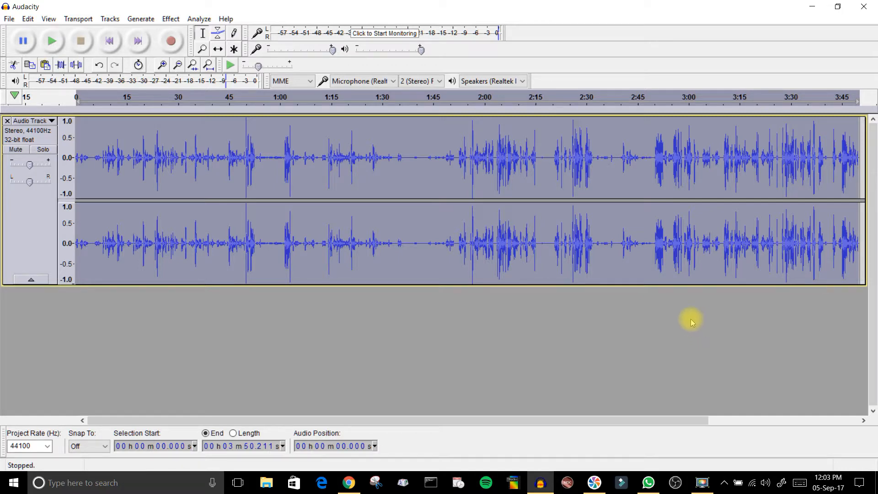
# - Apply the Compressor with threshold -12 dB, noise floor -40 dB and ratio 2:1, dismissing the WhatsApp message notification along the way
pyautogui.click(170, 19)
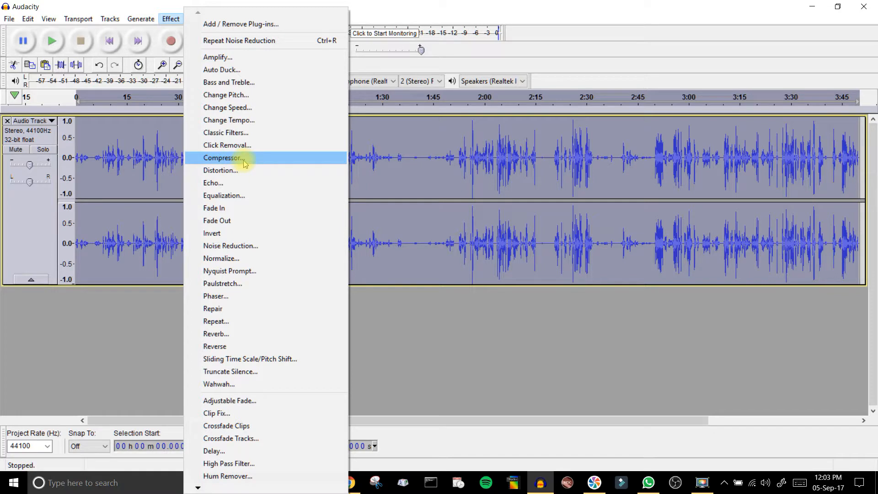
pyautogui.click(545, 19)
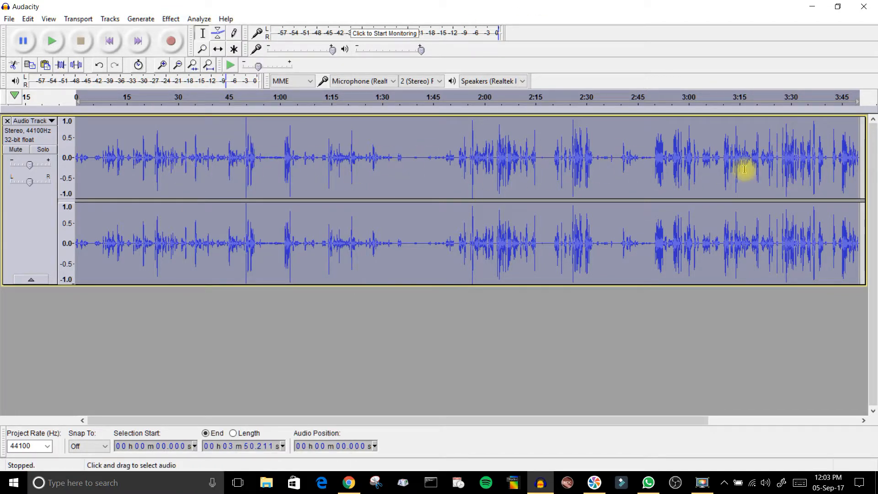
pyautogui.click(170, 19)
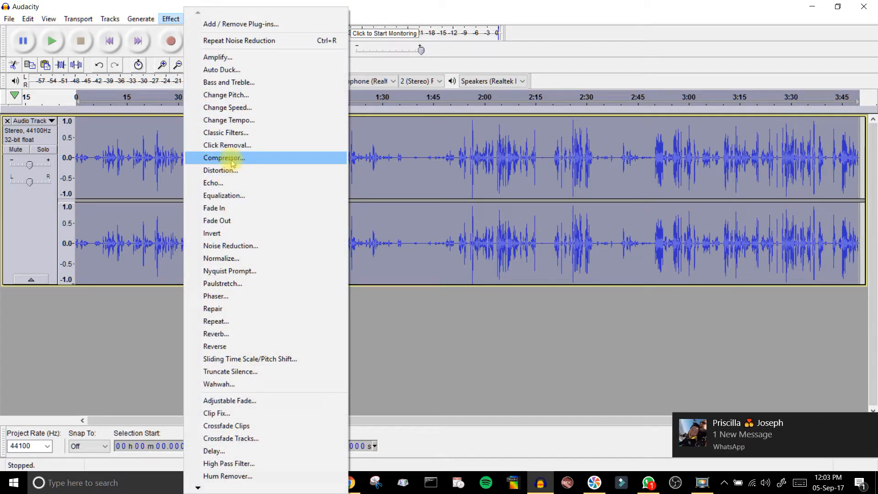
pyautogui.click(232, 160)
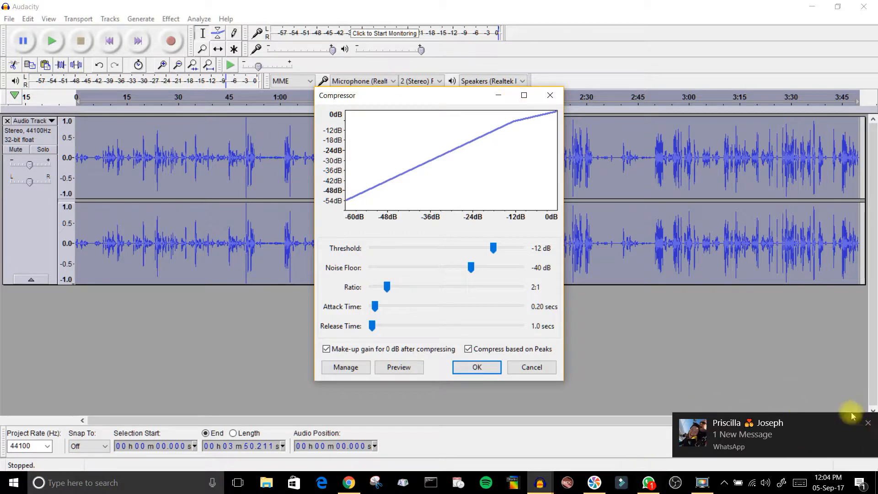
pyautogui.click(868, 423)
pyautogui.rightClick(648, 482)
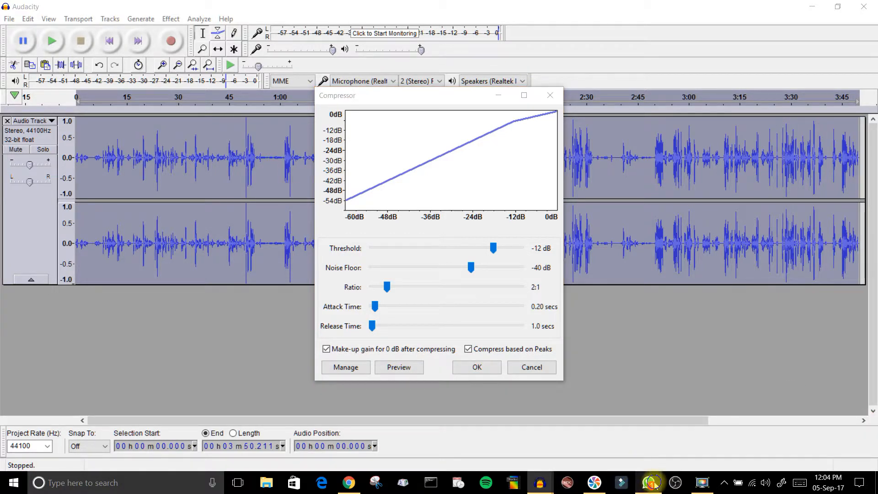
pyautogui.click(648, 457)
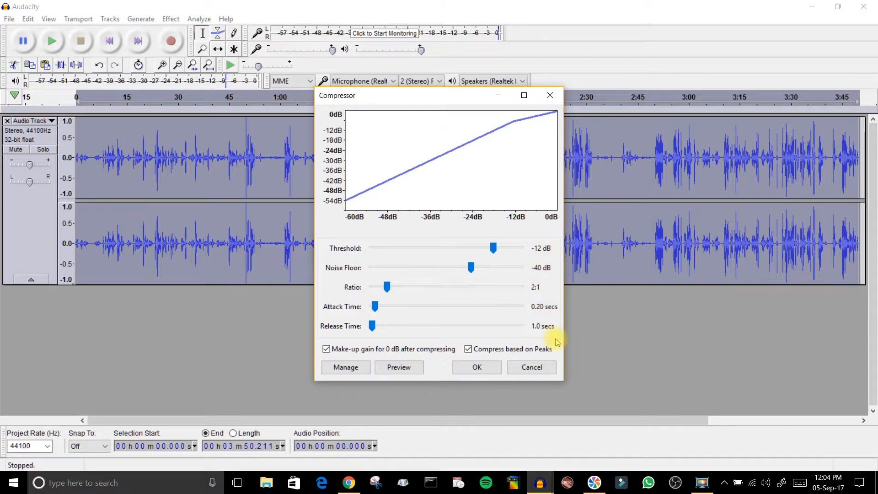
pyautogui.click(478, 367)
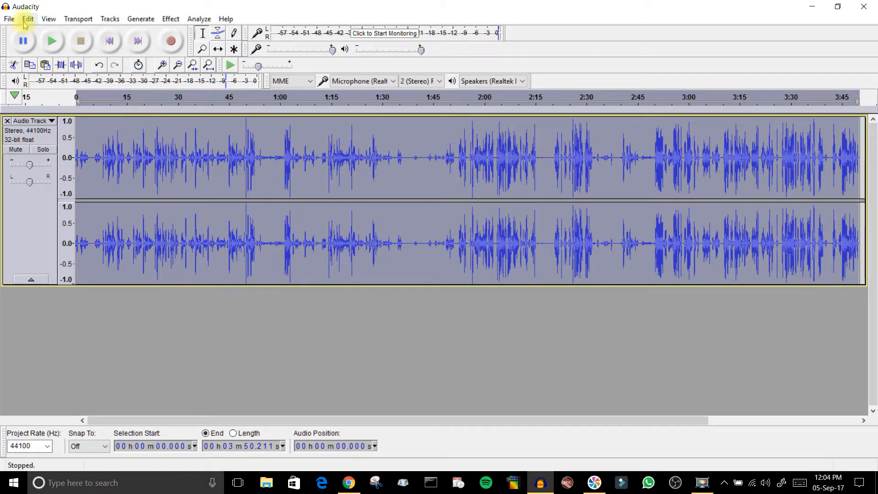
# - Apply Equalization with the Bass Boost curve to the entire selected track
pyautogui.click(173, 22)
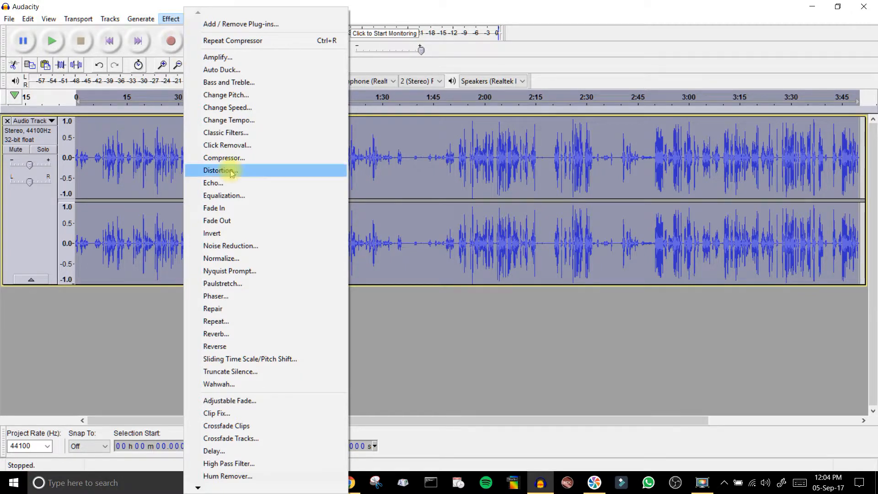
pyautogui.click(240, 197)
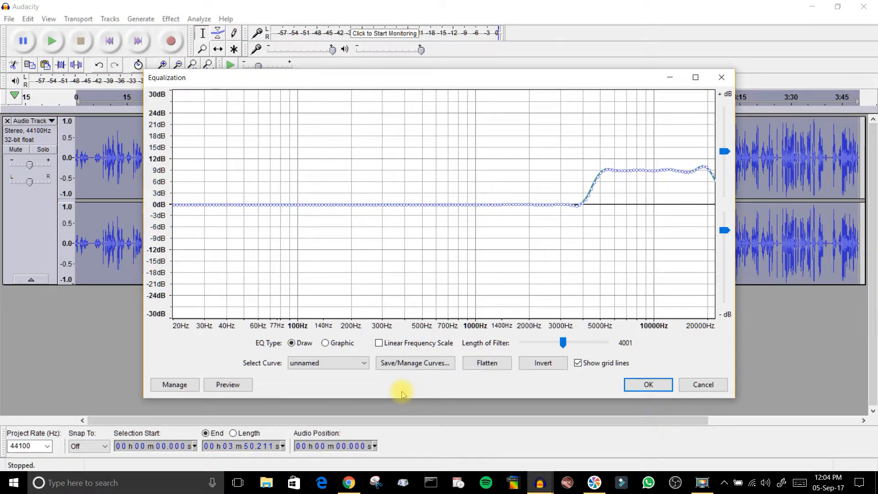
pyautogui.click(346, 364)
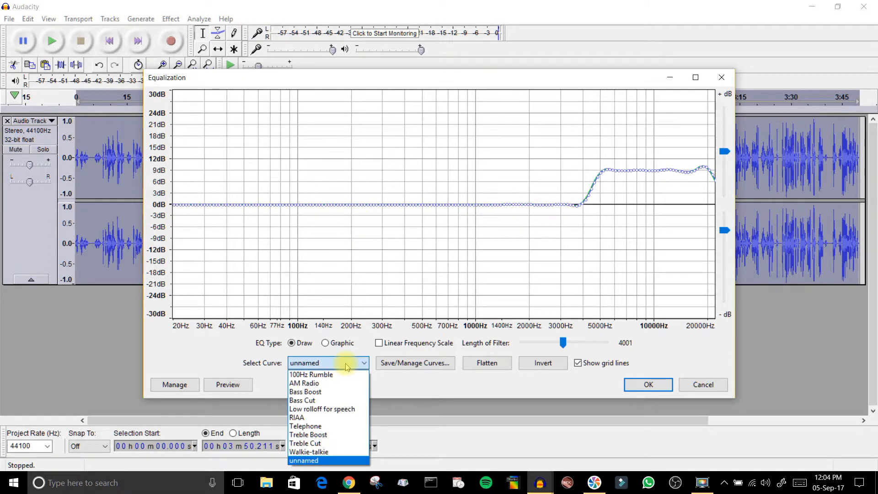
pyautogui.click(333, 392)
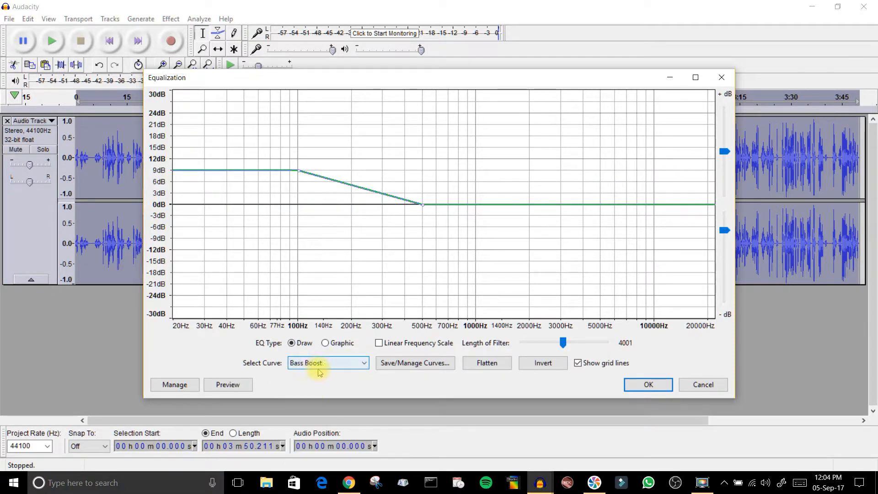
pyautogui.click(648, 385)
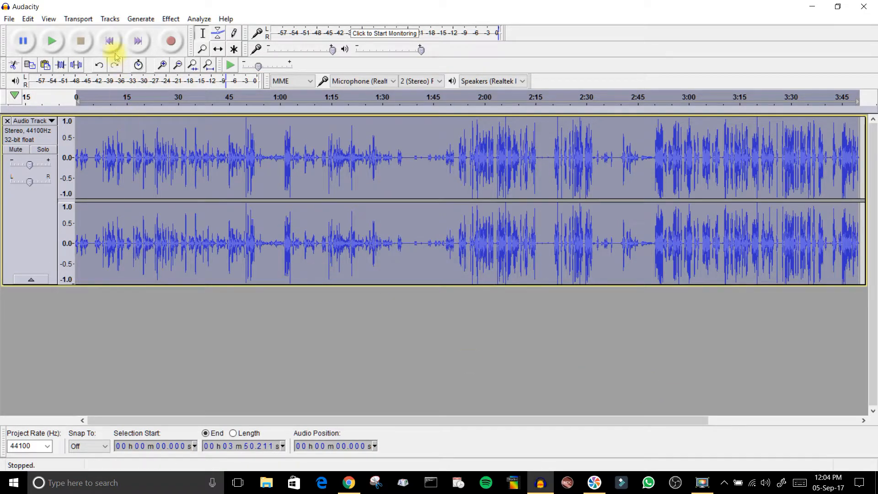
# - Apply Equalization with the Treble Boost curve to the entire selected track
pyautogui.click(171, 18)
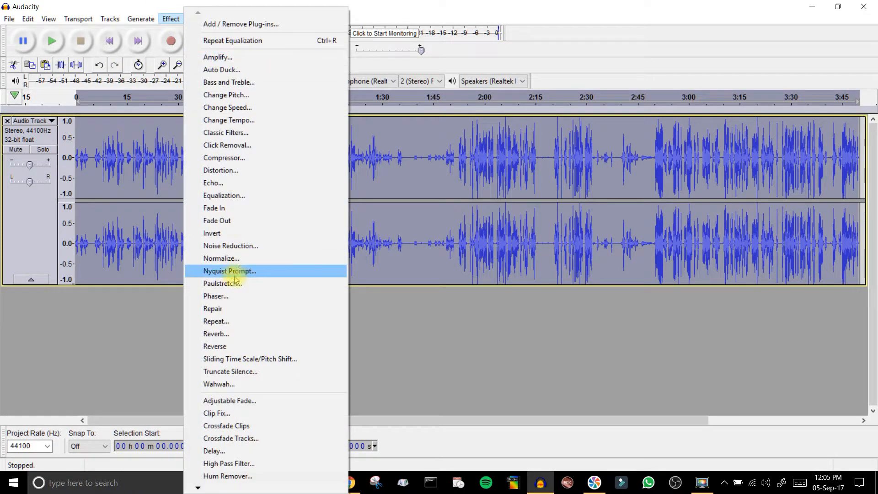
pyautogui.click(230, 195)
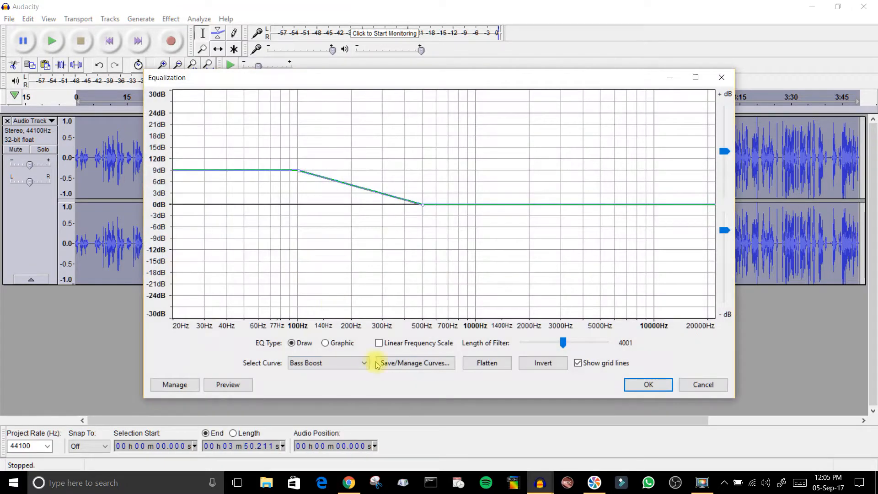
pyautogui.click(343, 362)
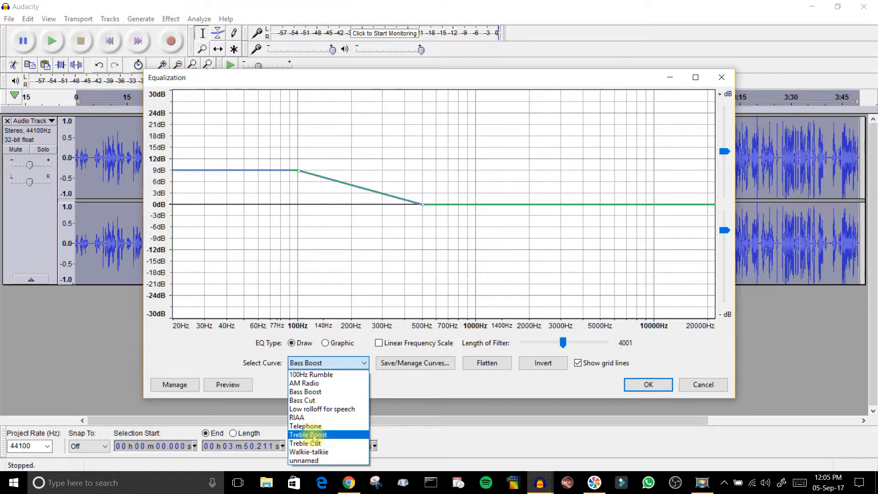
pyautogui.click(314, 436)
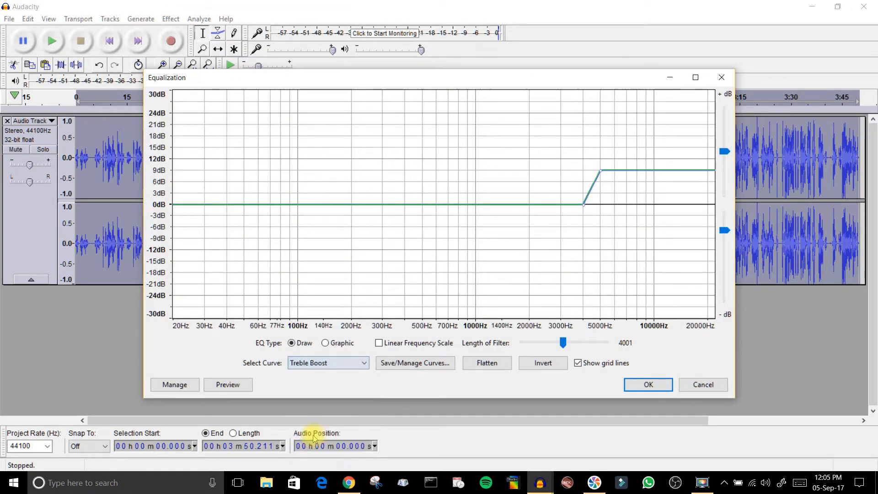
pyautogui.click(631, 385)
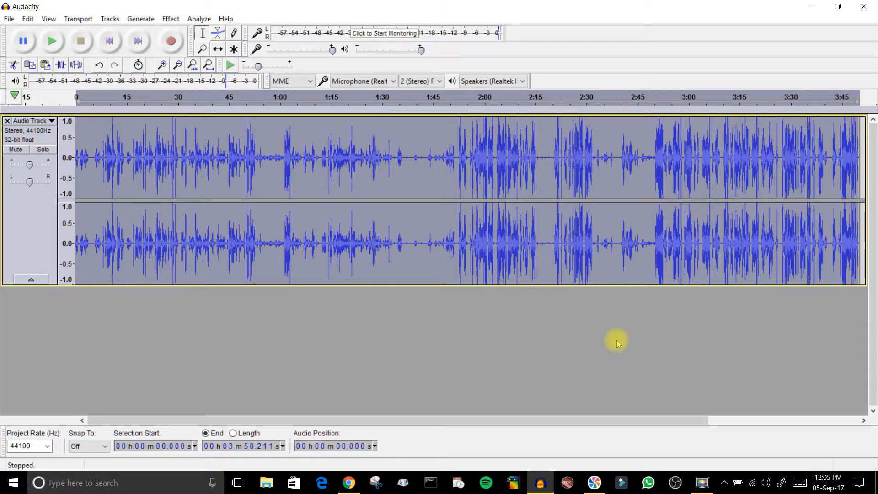
# - Normalize the track to a maximum amplitude of -1.0 dB with DC offset removal enabled
pyautogui.click(166, 20)
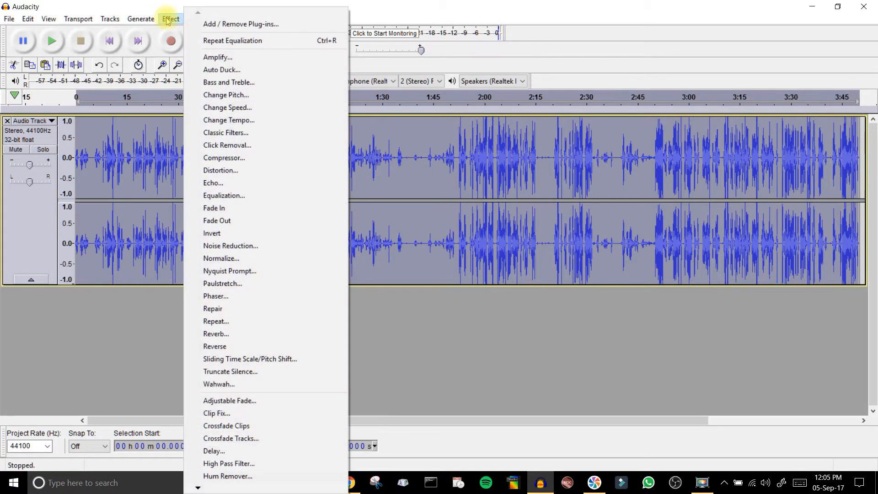
pyautogui.click(220, 258)
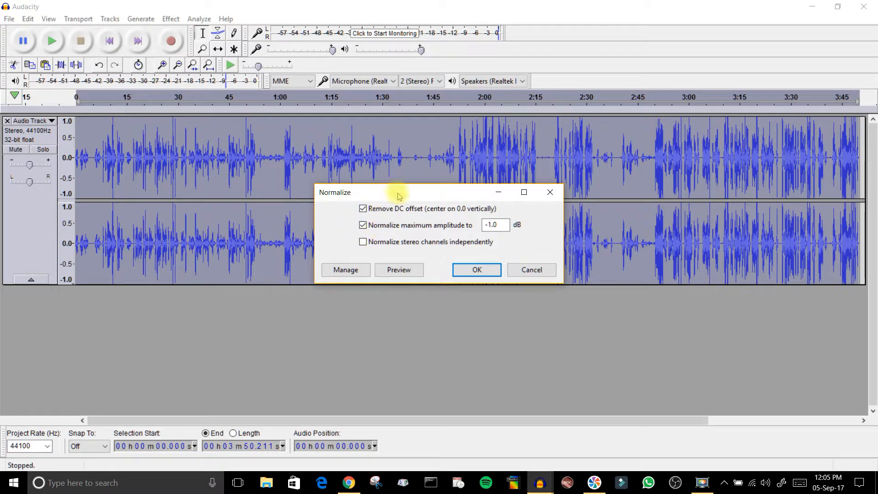
pyautogui.click(476, 269)
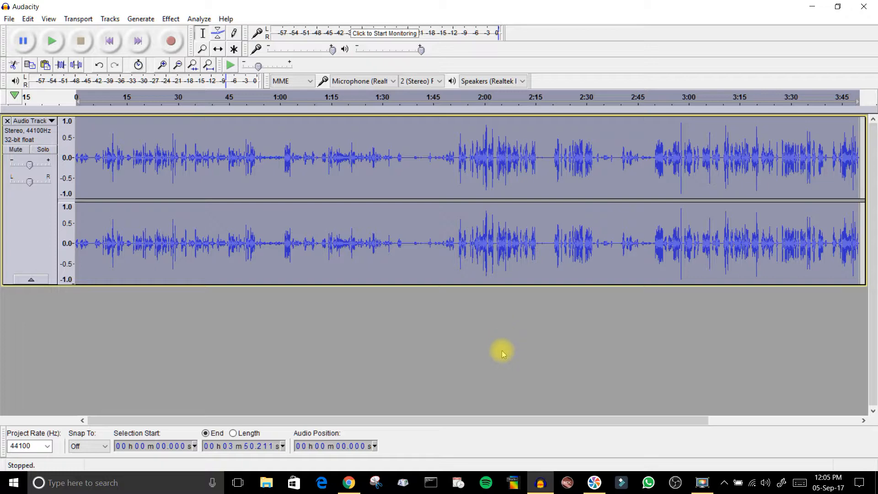
pyautogui.click(167, 21)
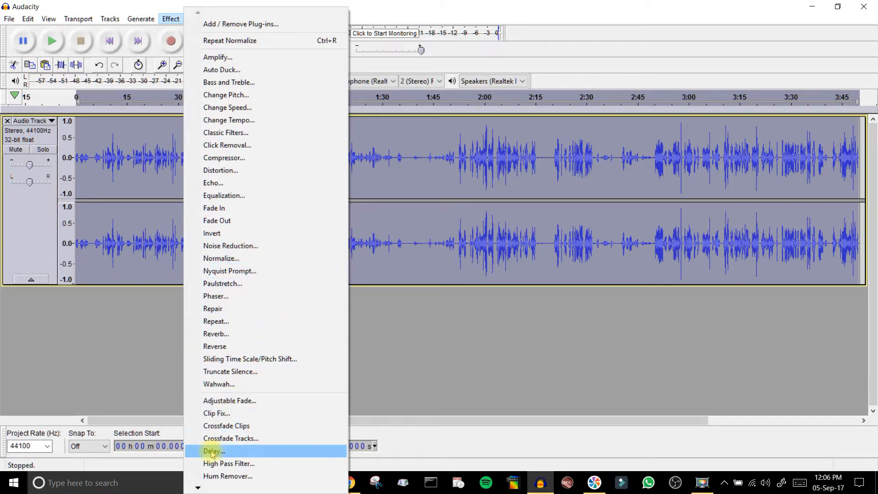
pyautogui.moveTo(200, 489)
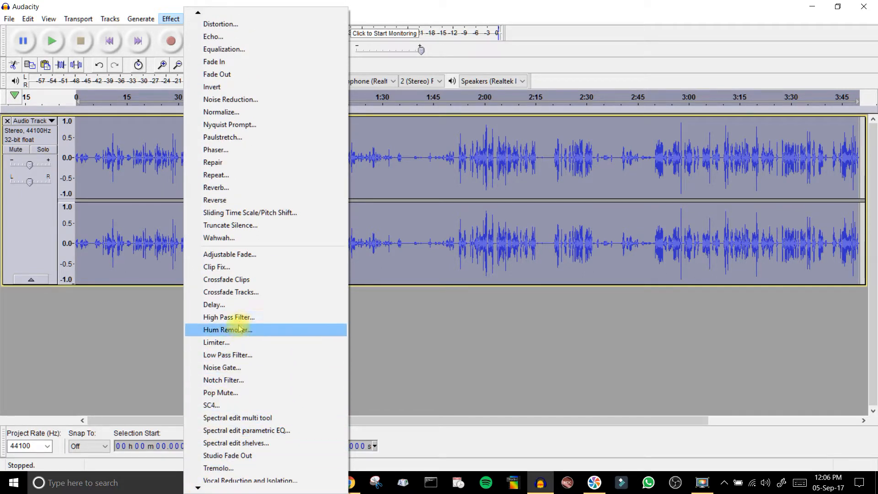
pyautogui.click(217, 343)
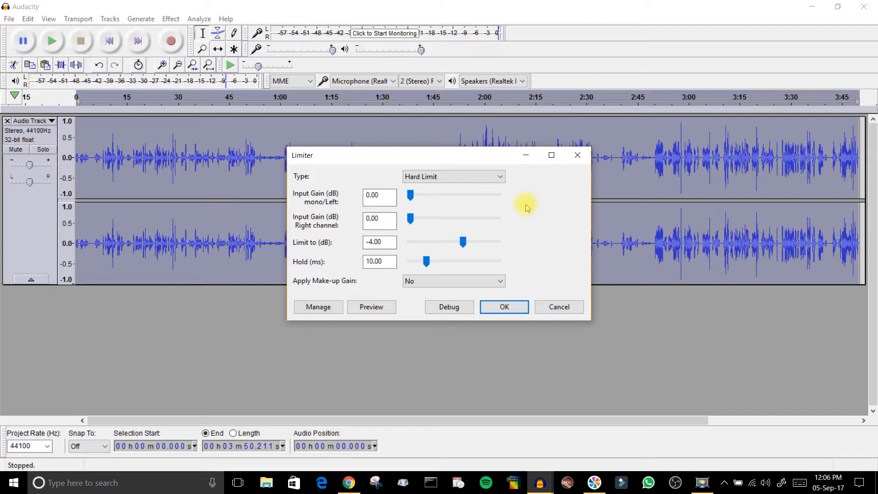
pyautogui.click(561, 307)
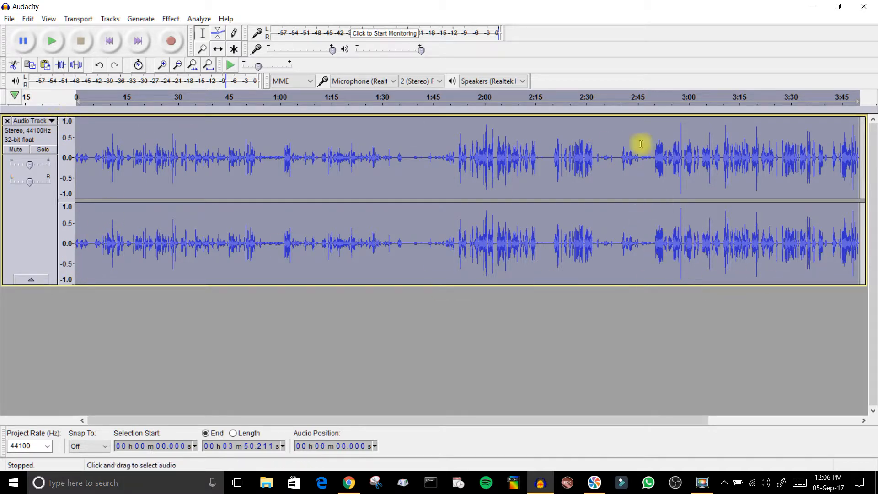
# - Apply a Hard Limit Limiter to the track, limiting to -4.00 dB with 10.00 ms hold and no make-up gain
pyautogui.click(170, 19)
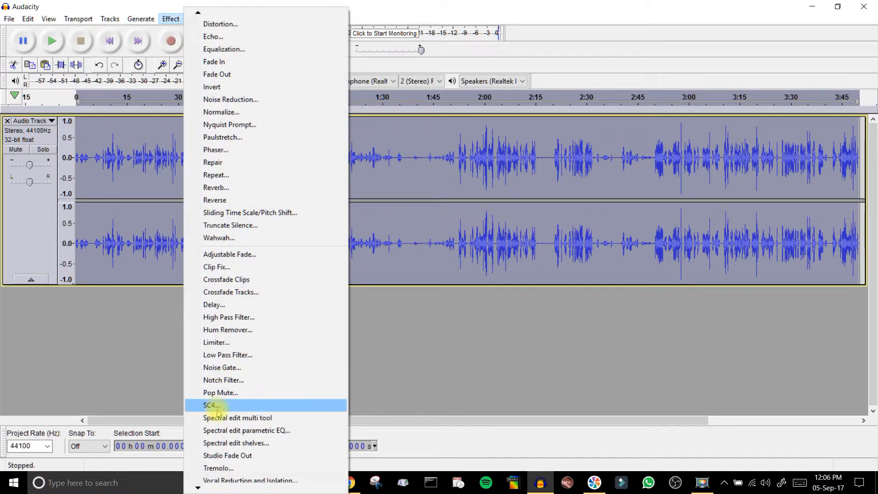
pyautogui.click(216, 342)
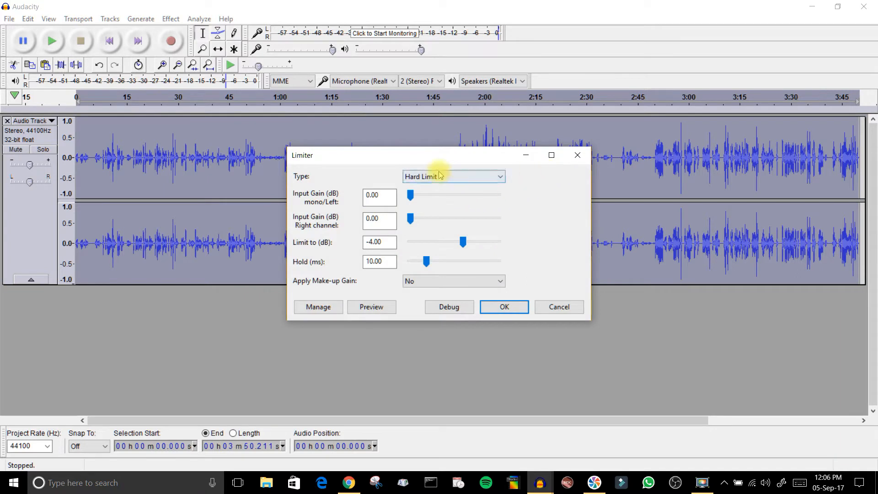
pyautogui.click(501, 307)
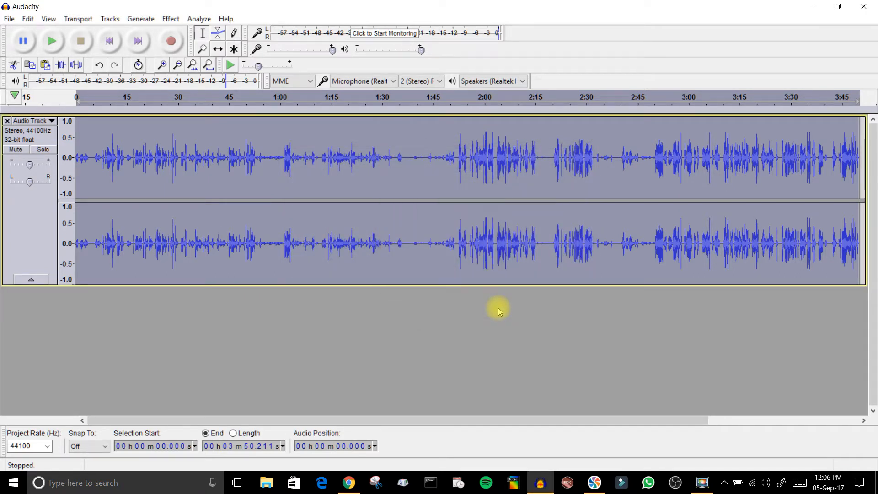
# - Apply a Soft Limit Limiter to the selected track at -4.00 dB with 10.00 ms hold and no make-up gain
pyautogui.click(171, 19)
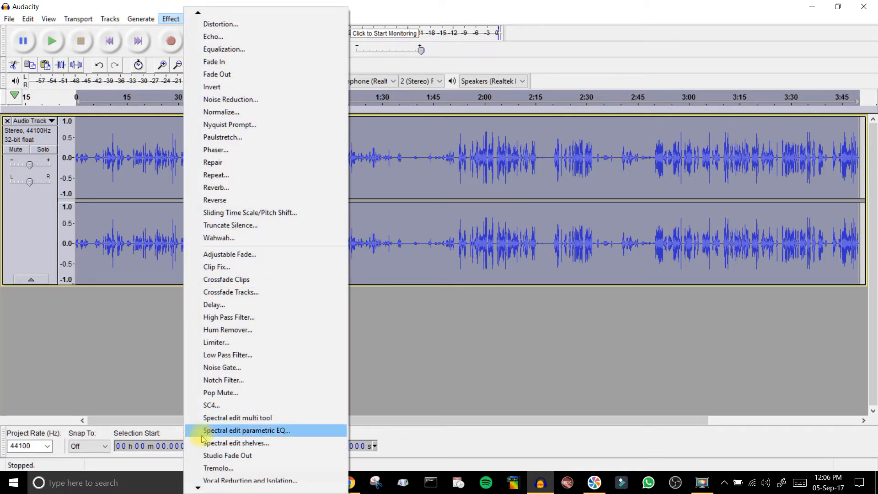
pyautogui.click(221, 343)
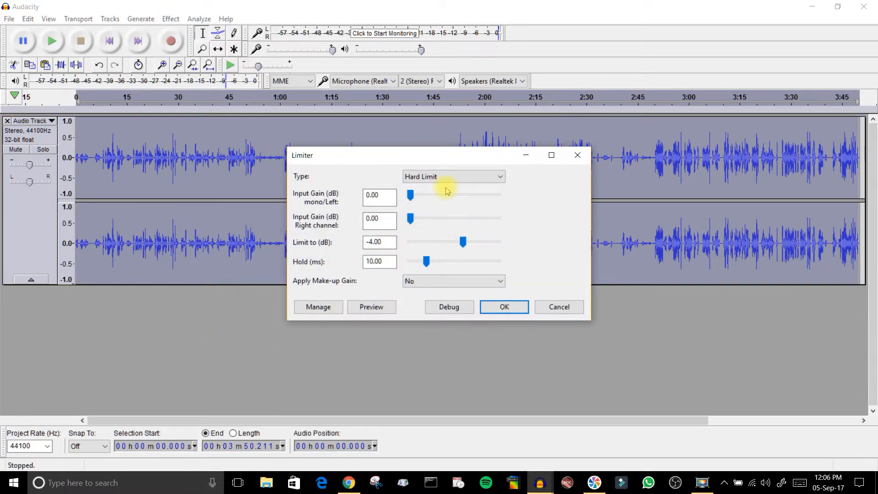
pyautogui.click(451, 178)
pyautogui.click(436, 187)
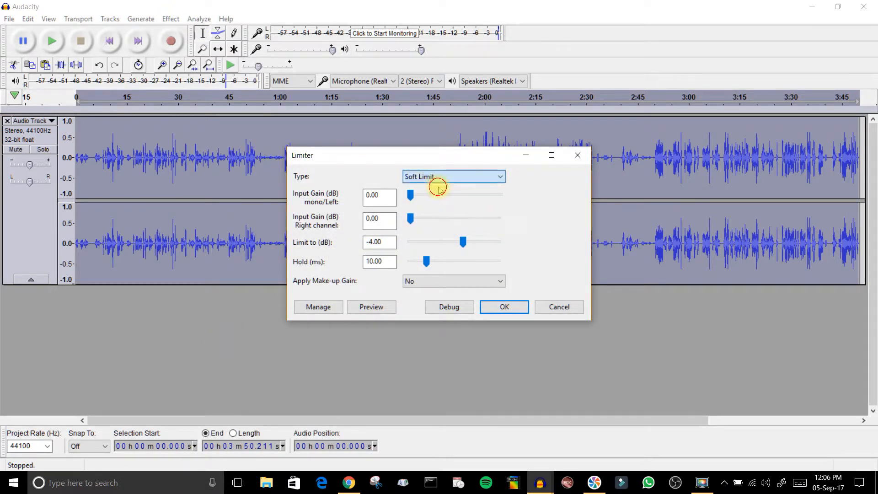
pyautogui.click(503, 304)
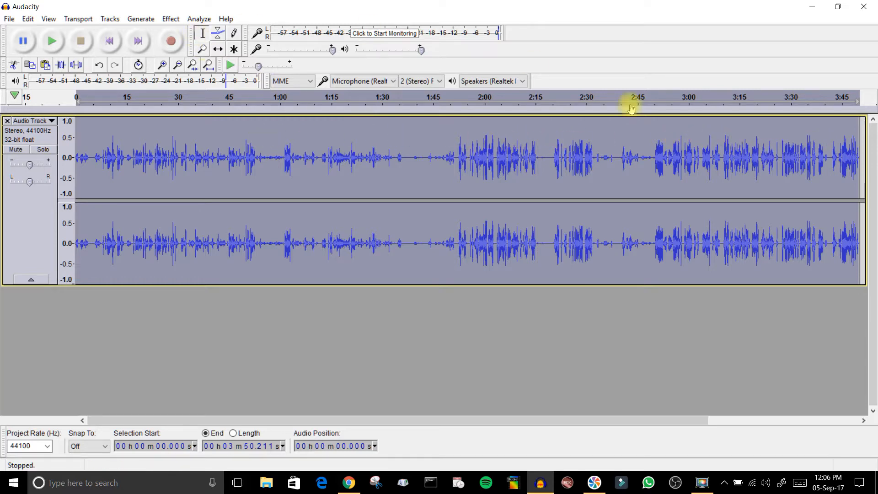
# - Apply a Soft Clip Limiter to the selected track at -4.00 dB with 10.00 ms hold and no make-up gain
pyautogui.click(171, 19)
pyautogui.click(259, 343)
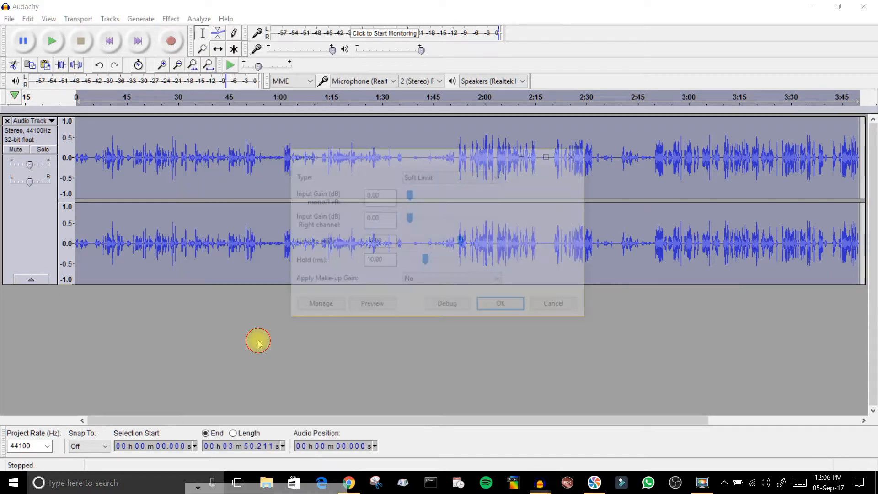
pyautogui.click(446, 177)
pyautogui.click(444, 203)
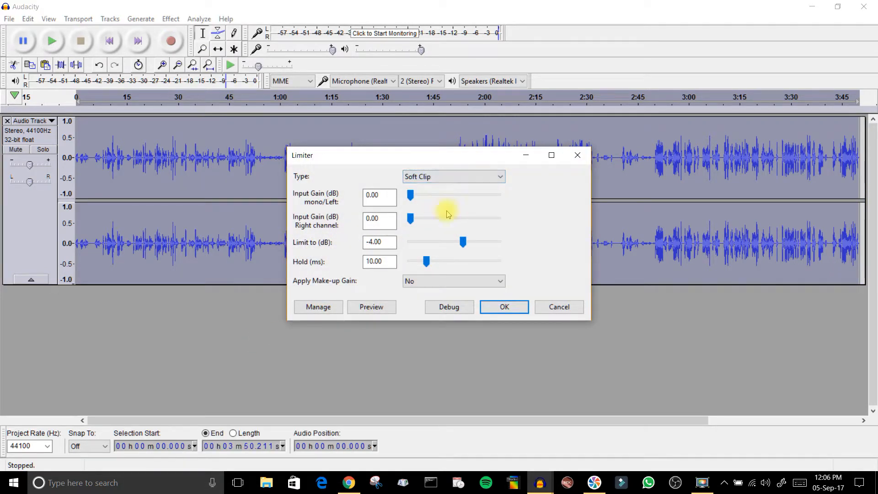
pyautogui.click(489, 309)
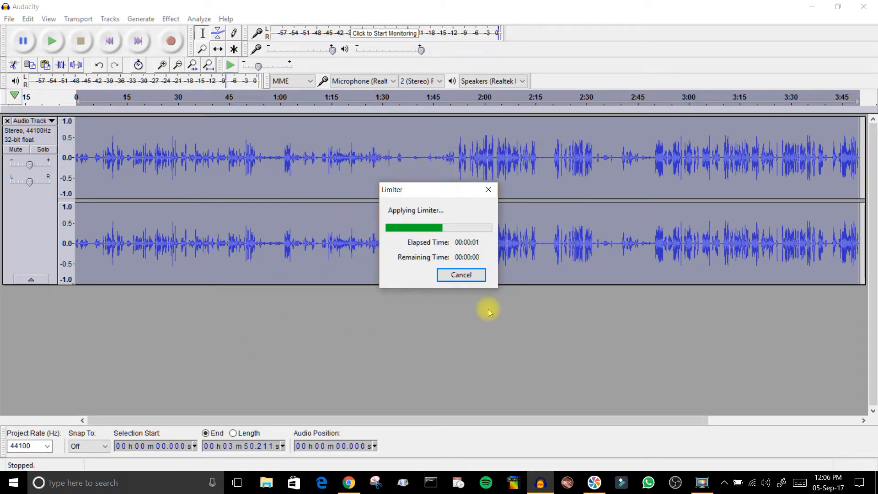
# - Apply a Hard Clip Limiter to the selected track at -4.00 dB with 10.00 ms hold and no make-up gain
pyautogui.click(170, 19)
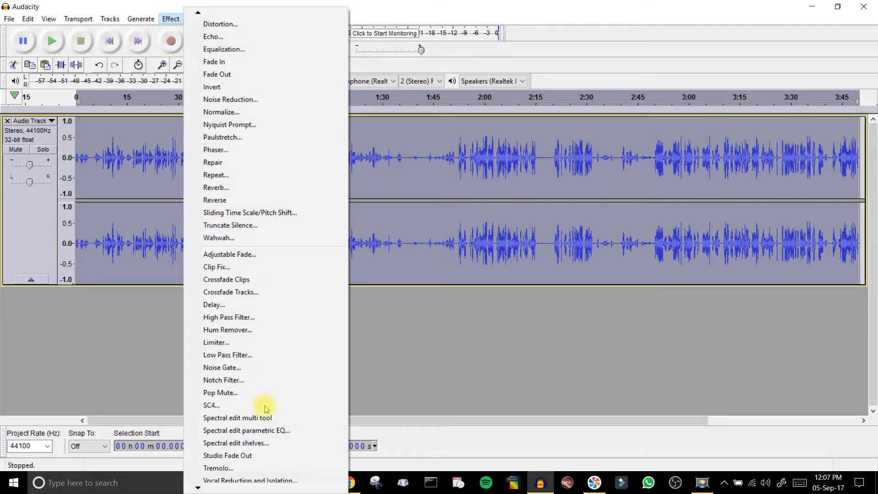
pyautogui.click(244, 344)
pyautogui.click(451, 176)
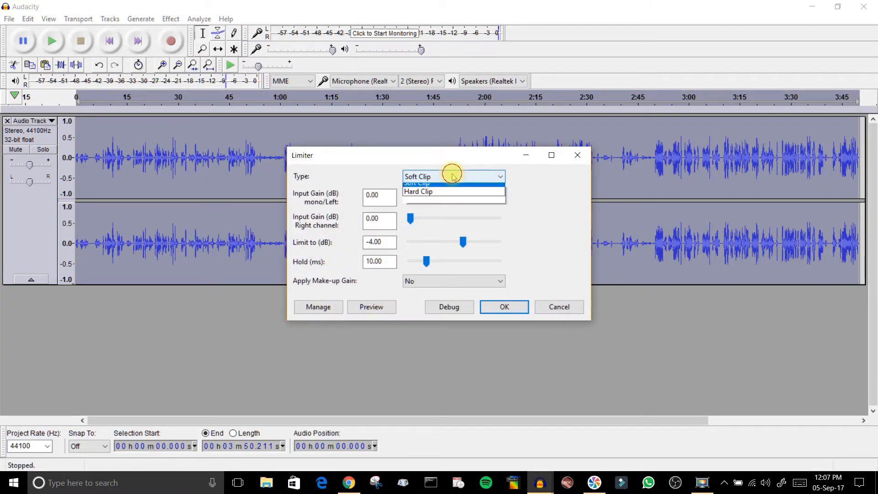
pyautogui.click(423, 213)
pyautogui.click(505, 307)
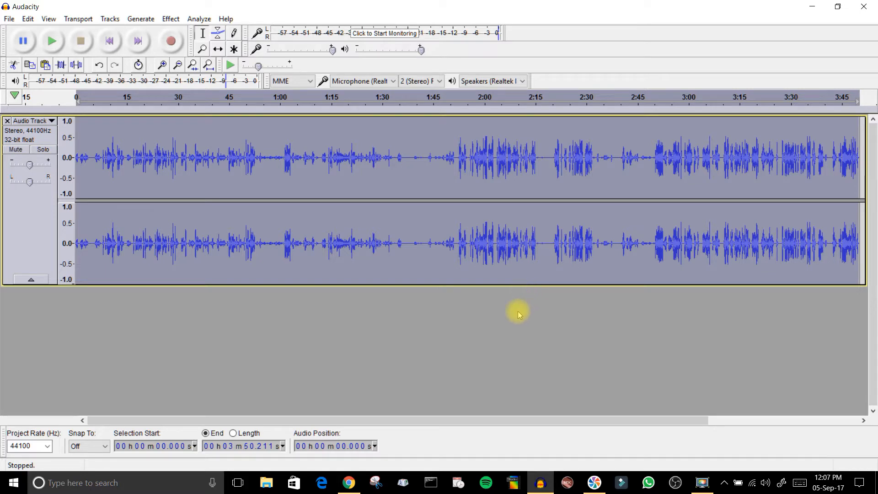
pyautogui.click(171, 19)
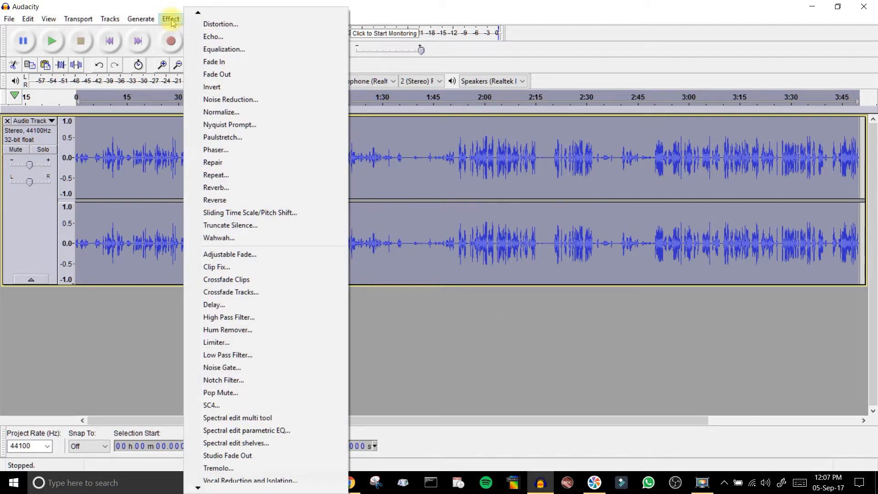
pyautogui.moveTo(200, 487)
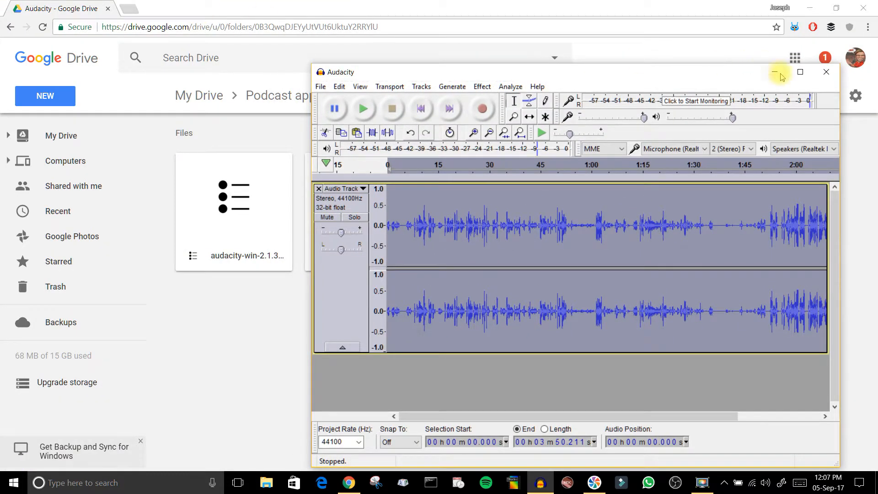
pyautogui.click(799, 72)
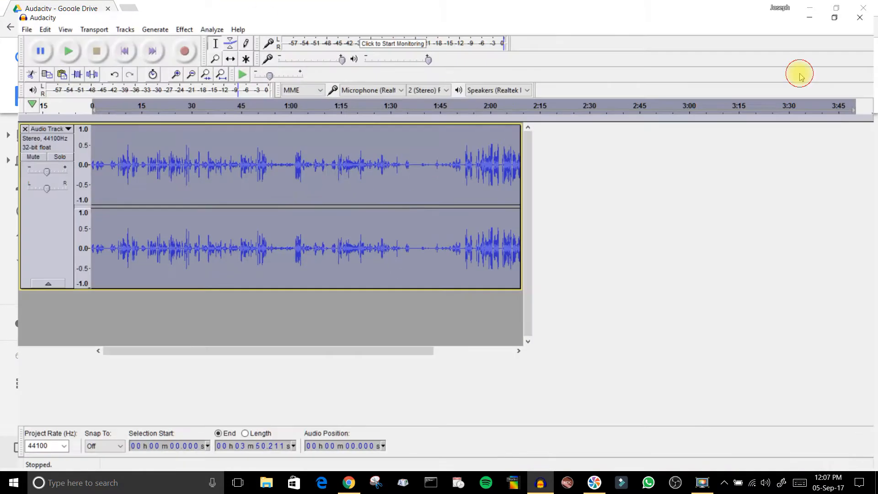
pyautogui.click(171, 19)
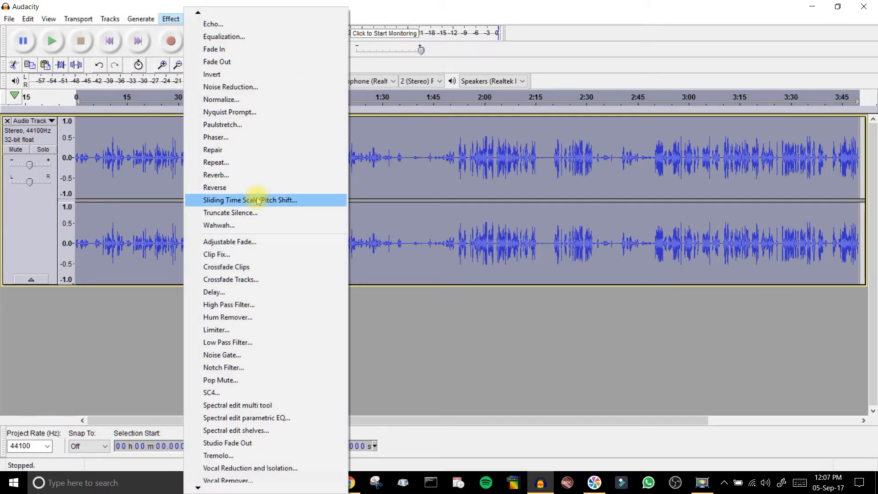
pyautogui.moveTo(212, 15)
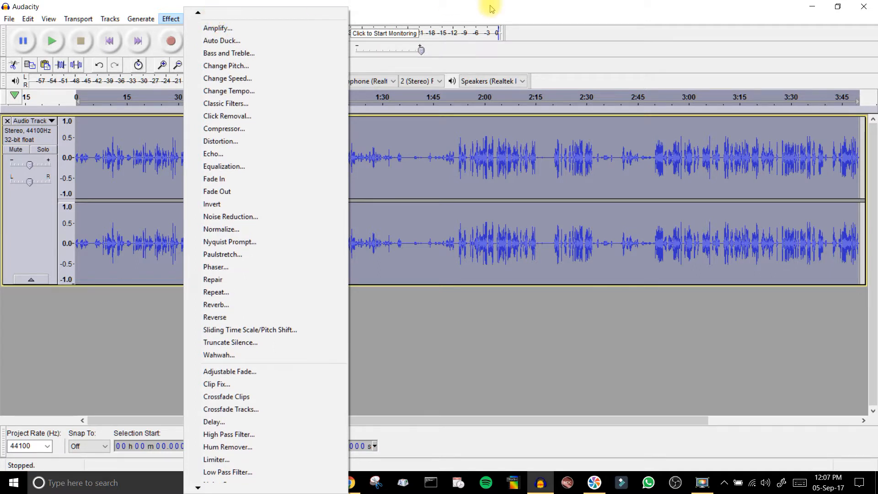
pyautogui.click(490, 8)
# - Play the track and move the playback meter beside the recording meter to check the levels before stopping playback
pyautogui.click(51, 45)
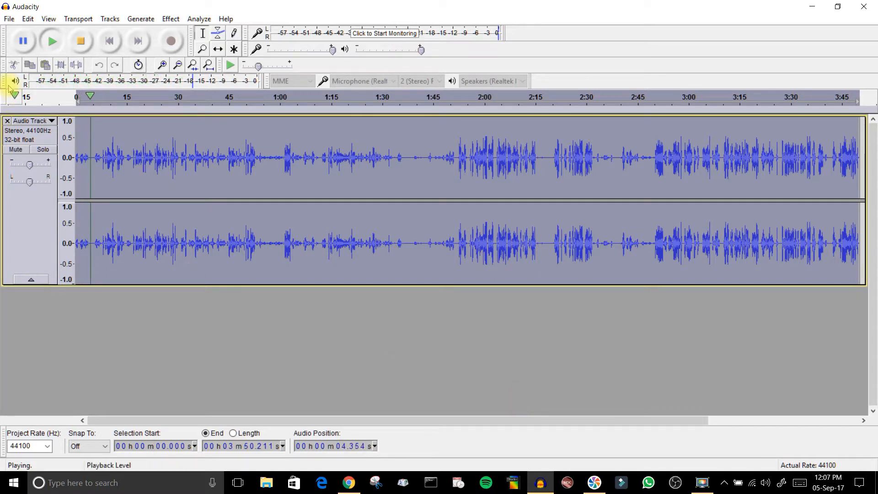
pyautogui.moveTo(7, 82); pyautogui.dragTo(511, 36)
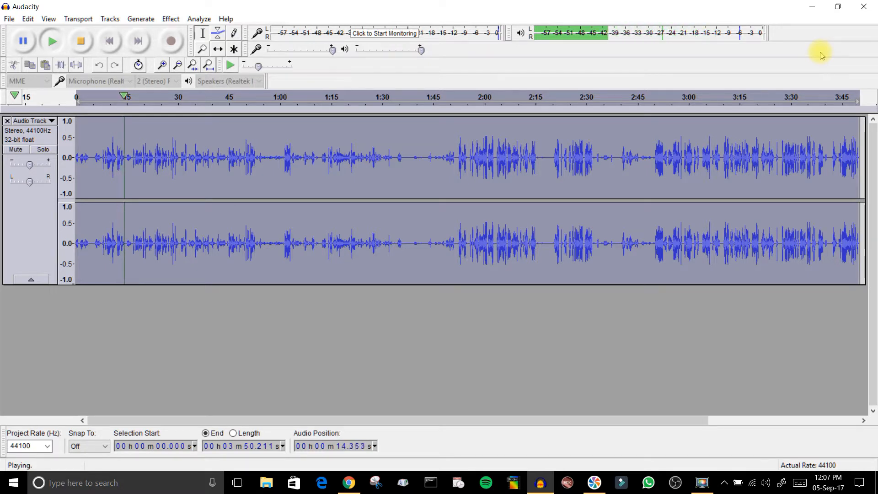
pyautogui.click(80, 41)
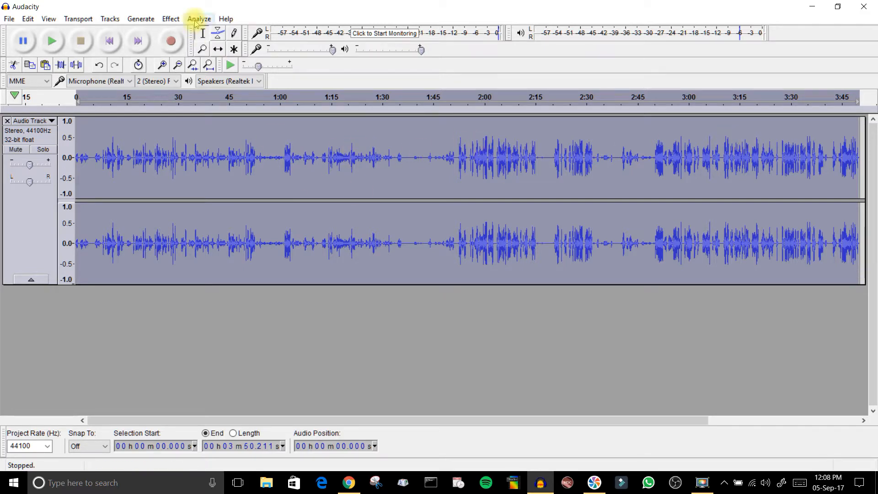
# - Amplify the selected track by 5.701 dB to a new peak amplitude of 0.0 dB and play back the beginning
pyautogui.click(168, 18)
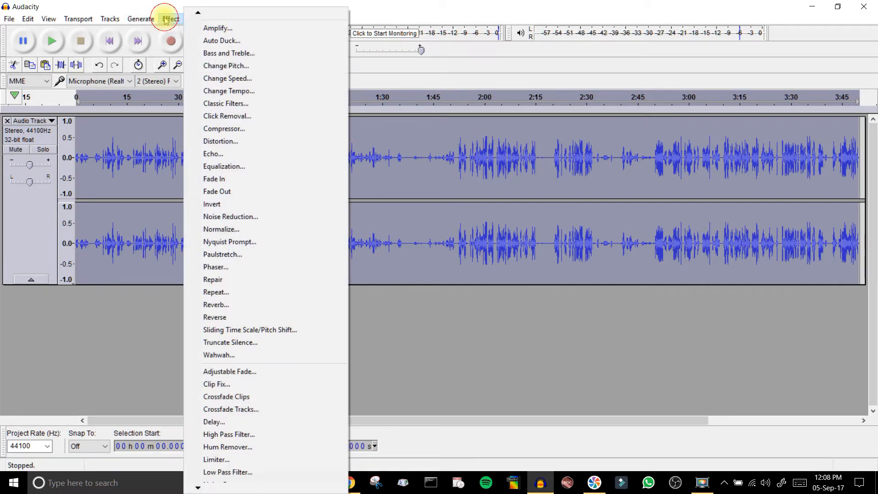
pyautogui.click(211, 28)
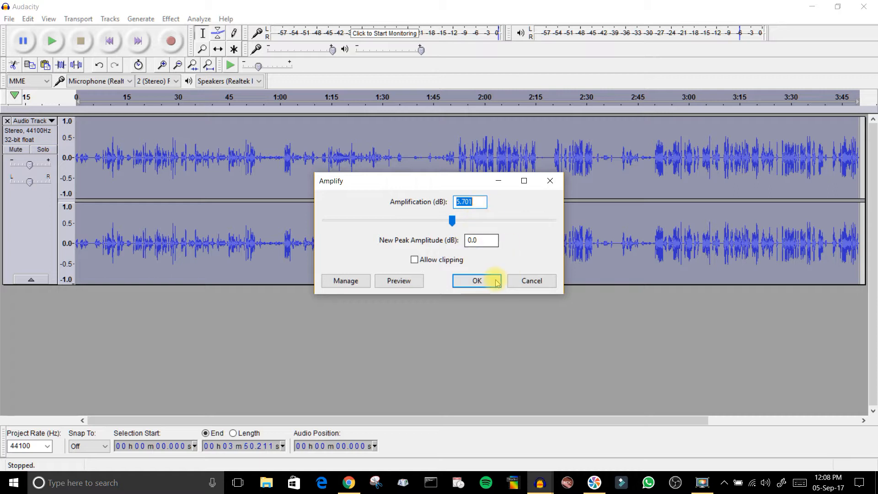
pyautogui.click(480, 280)
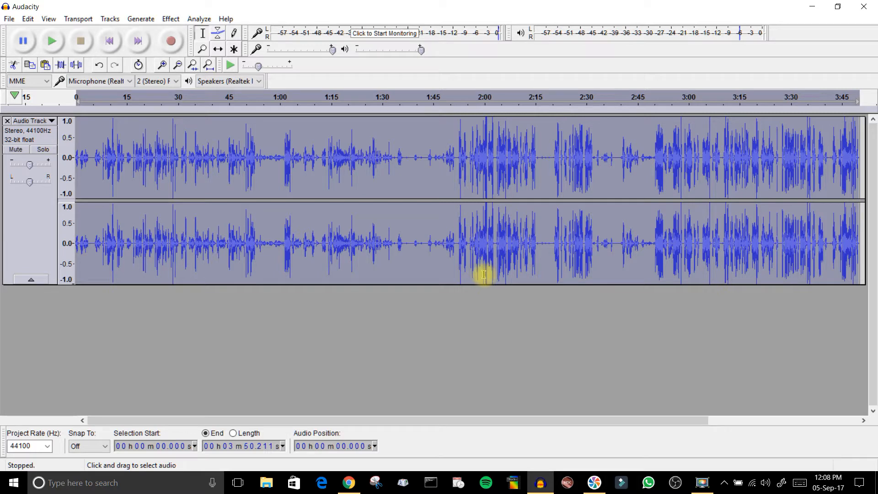
pyautogui.click(52, 41)
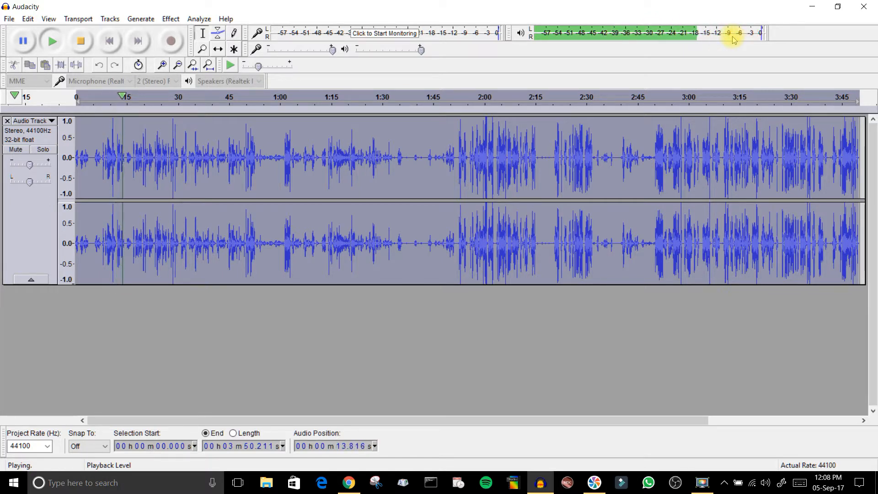
pyautogui.click(86, 42)
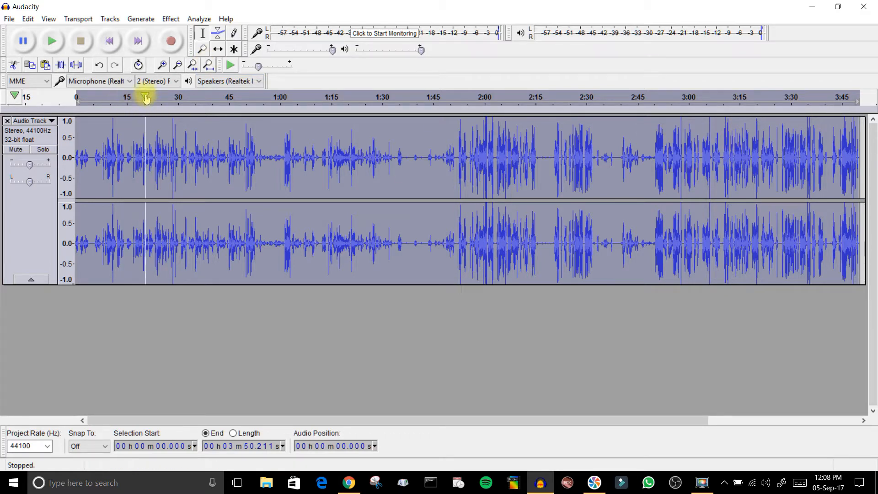
# - Apply a Hard Limit Limiter to the amplified track at -4.00 dB with 10.00 ms hold and no make-up gain
pyautogui.click(170, 19)
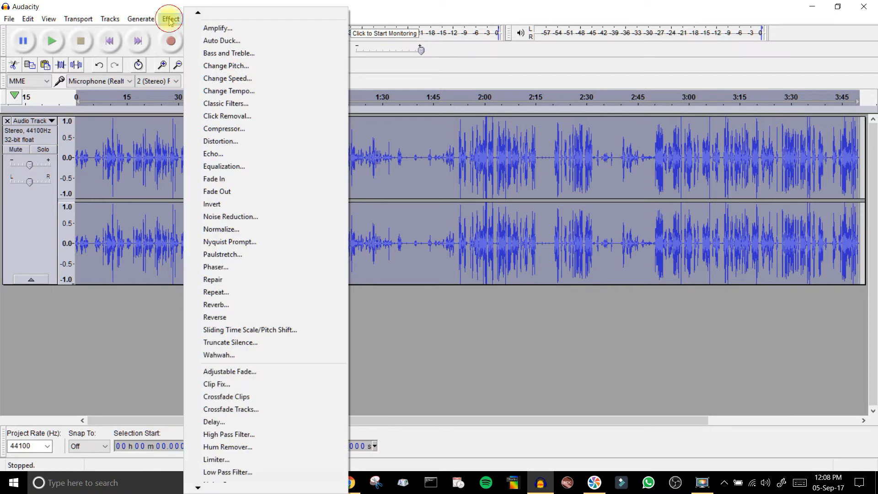
pyautogui.click(248, 463)
pyautogui.click(446, 176)
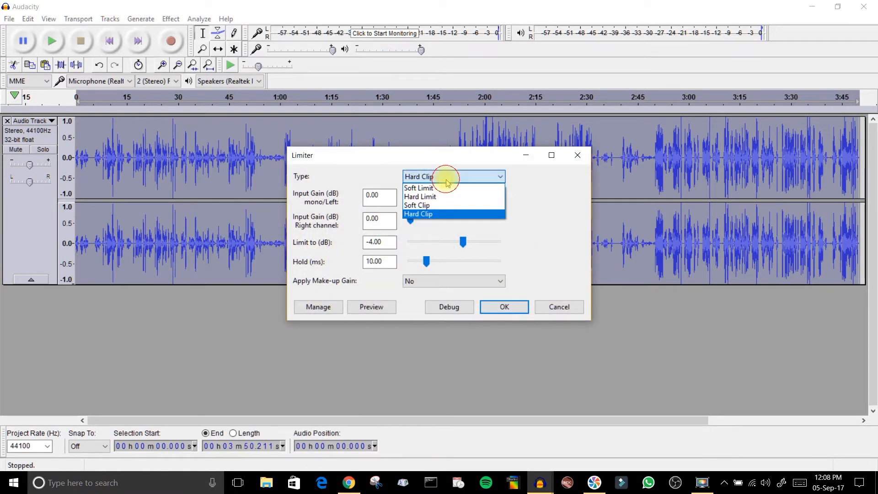
pyautogui.click(443, 197)
pyautogui.click(504, 307)
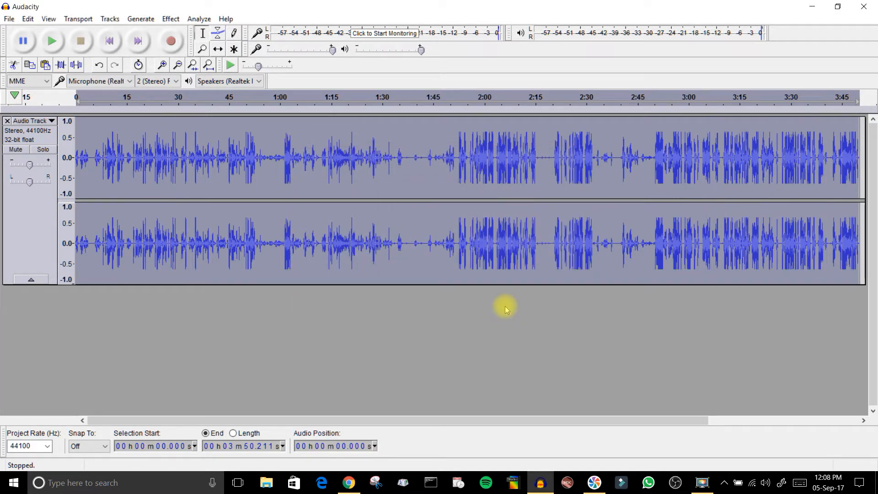
# - Apply a Soft Limit Limiter to the amplified, hard-limited track at -4.00 dB with 10.00 ms hold and no make-up gain
pyautogui.click(176, 21)
pyautogui.click(222, 459)
pyautogui.click(473, 176)
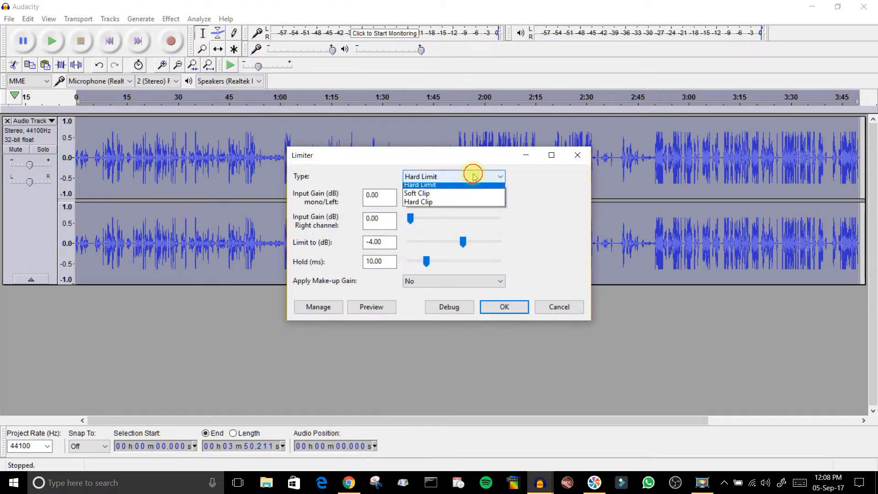
pyautogui.click(447, 186)
pyautogui.click(503, 308)
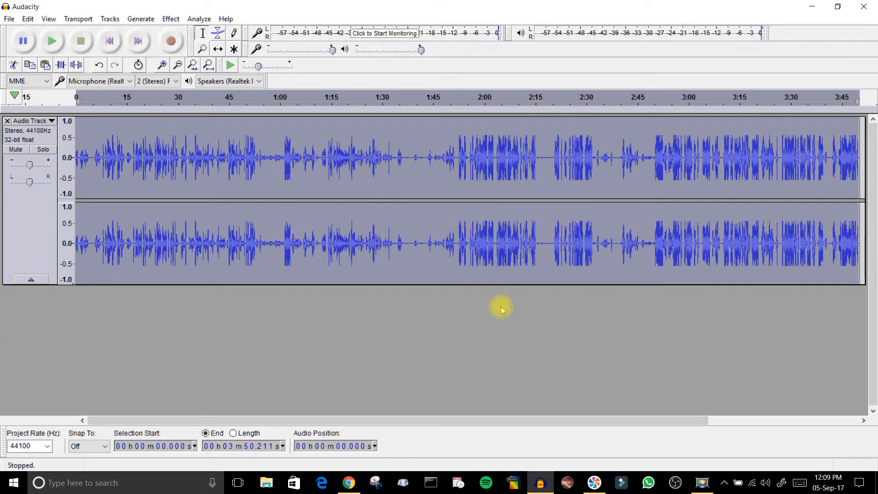
# - Play the limited track from the start, from about 2:07 and from about 3:08, and stop playback
pyautogui.click(47, 44)
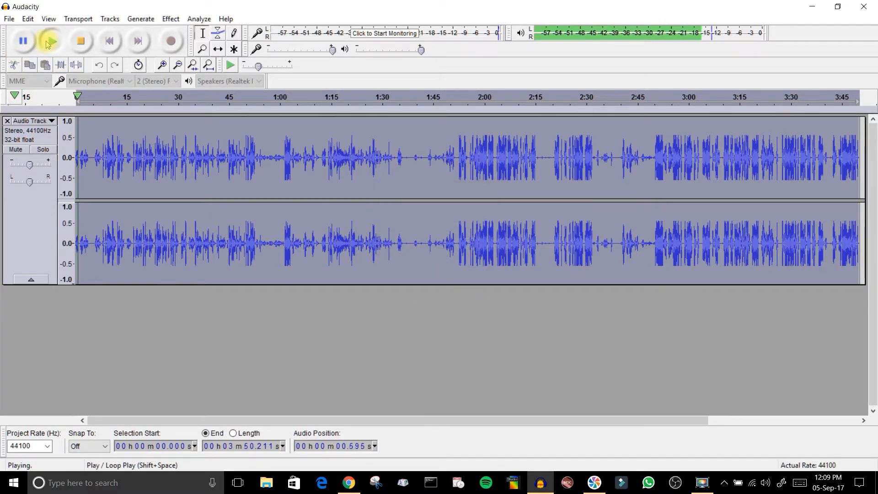
pyautogui.click(508, 95)
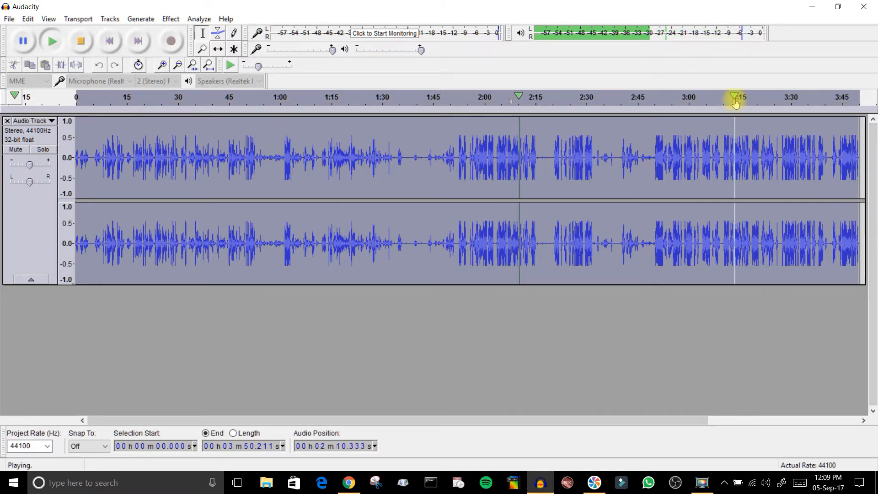
pyautogui.click(714, 97)
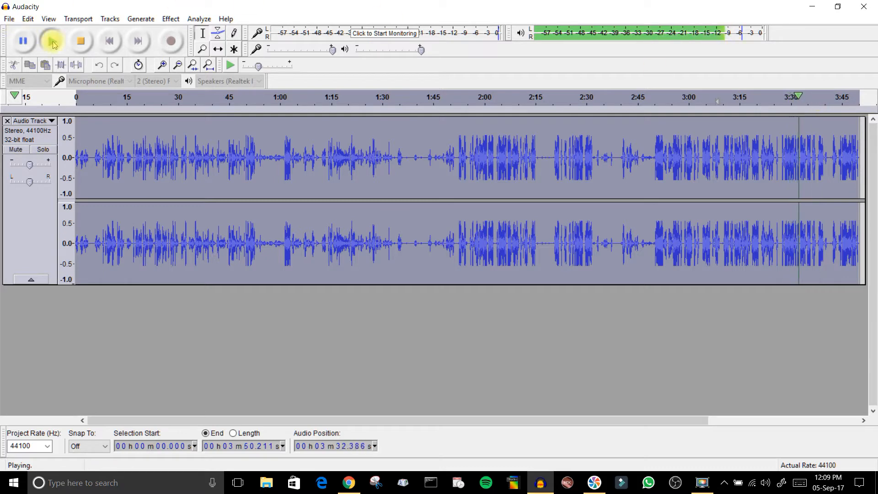
pyautogui.click(76, 45)
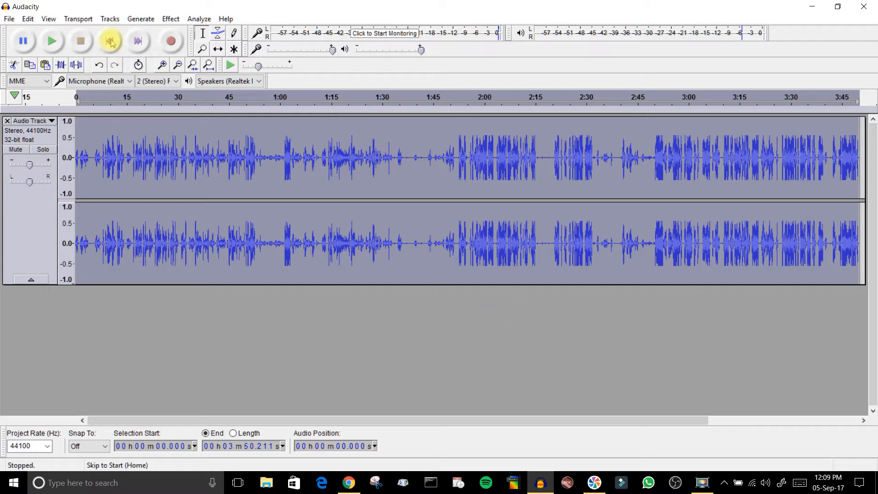
# - Preview the Low Pass Filter at 800.0 Hz with 6 dB rolloff without applying it, and play the unfiltered track from the start for comparison
pyautogui.click(171, 19)
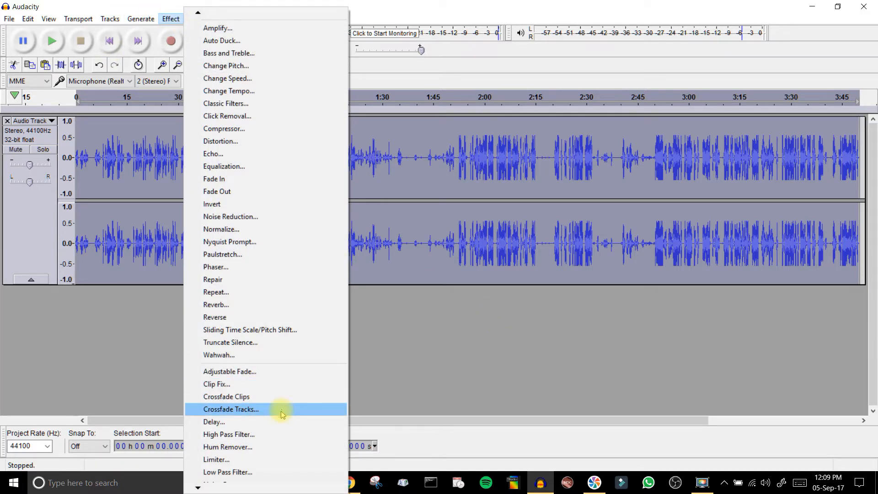
pyautogui.scroll(-4, 275, 411)
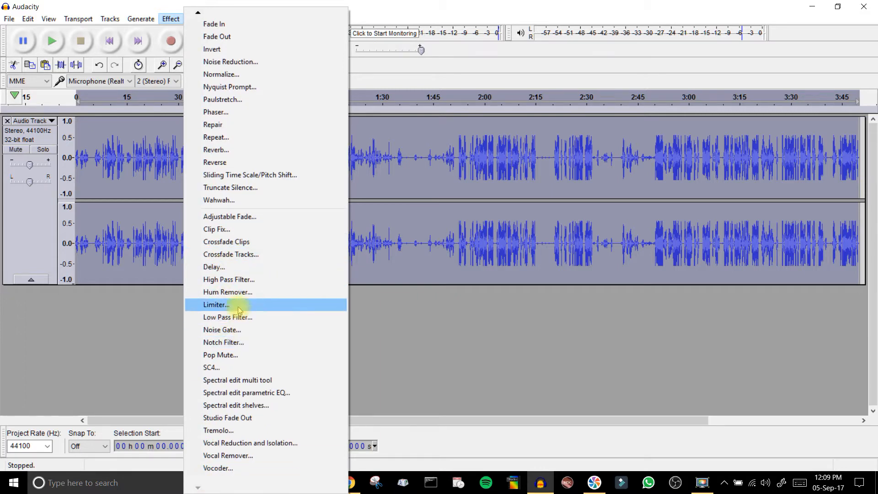
pyautogui.click(238, 317)
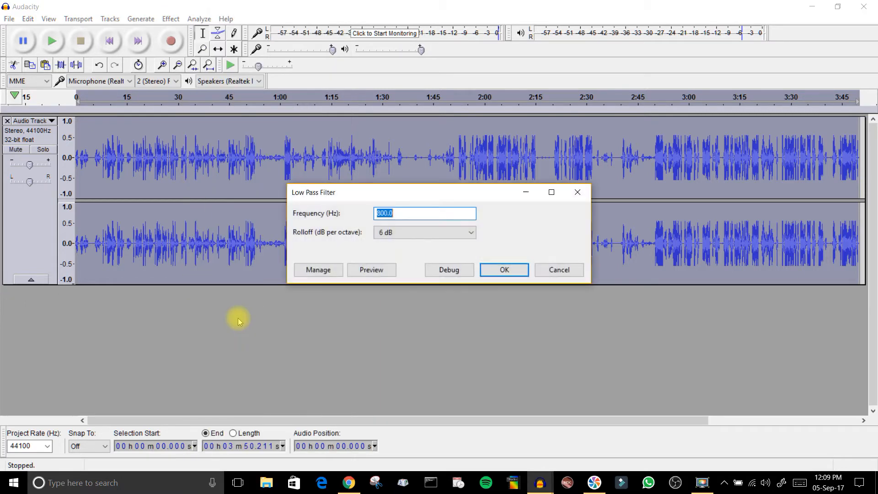
pyautogui.click(368, 272)
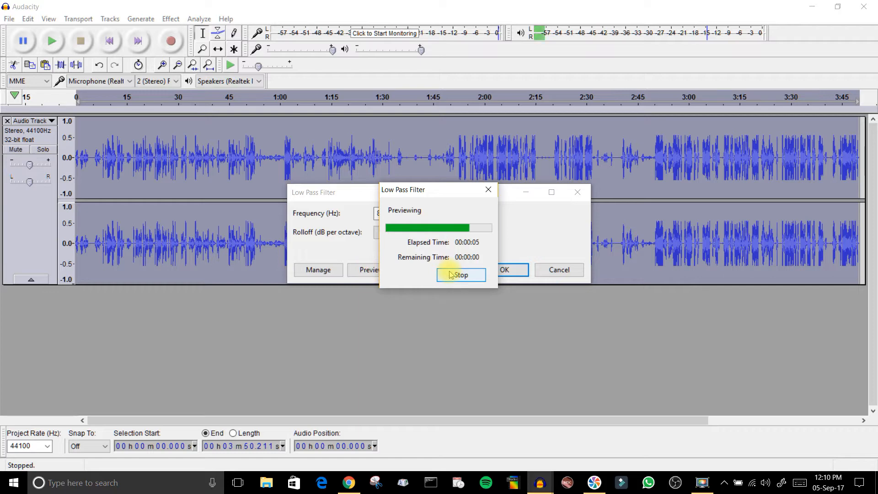
pyautogui.click(558, 270)
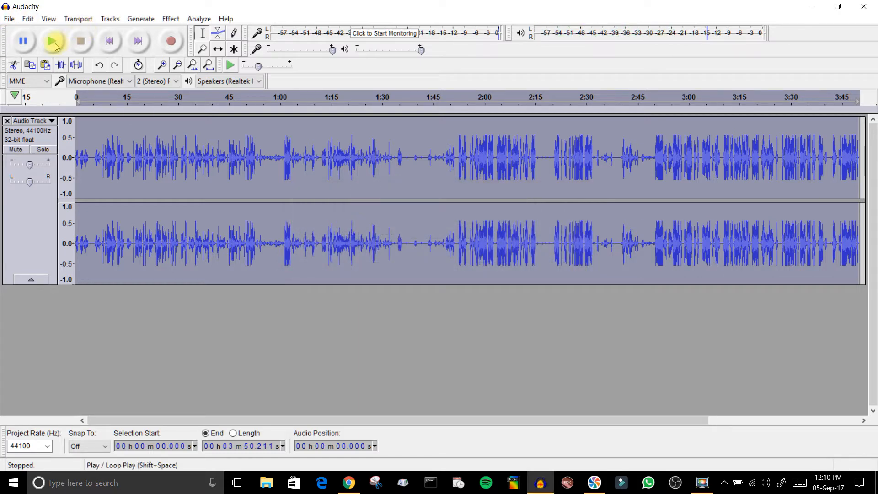
pyautogui.click(53, 43)
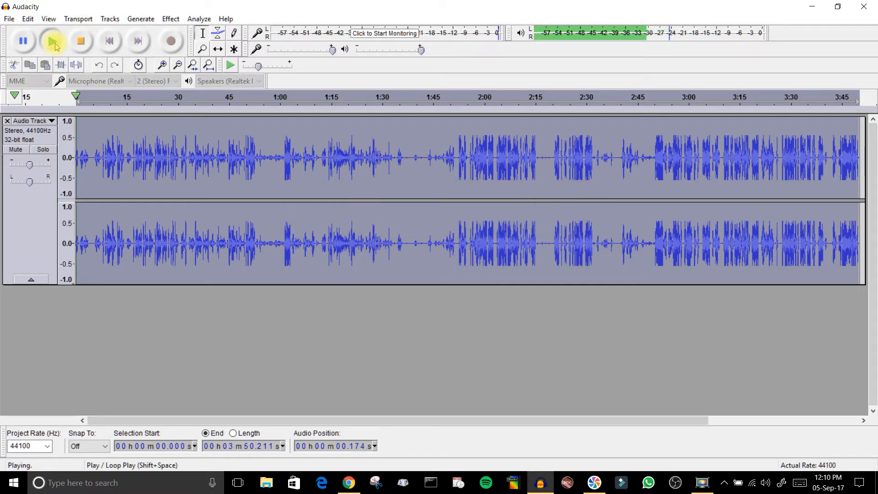
pyautogui.click(82, 46)
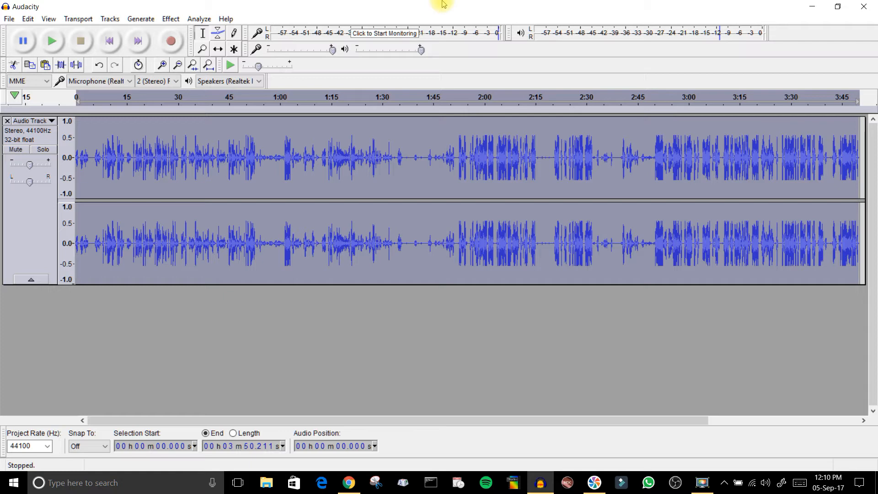
# - Apply a Low Pass Filter to the selected track at 800.0 Hz with a rolloff of 6 dB per octave
pyautogui.click(168, 20)
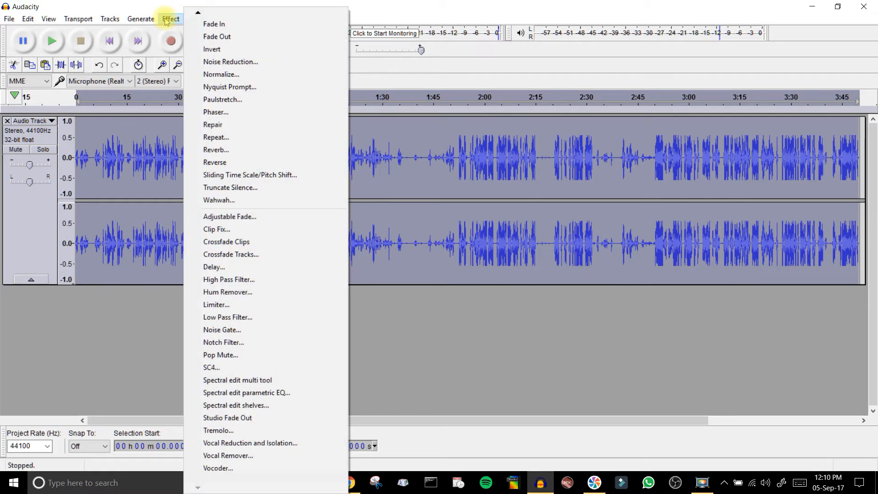
pyautogui.click(231, 316)
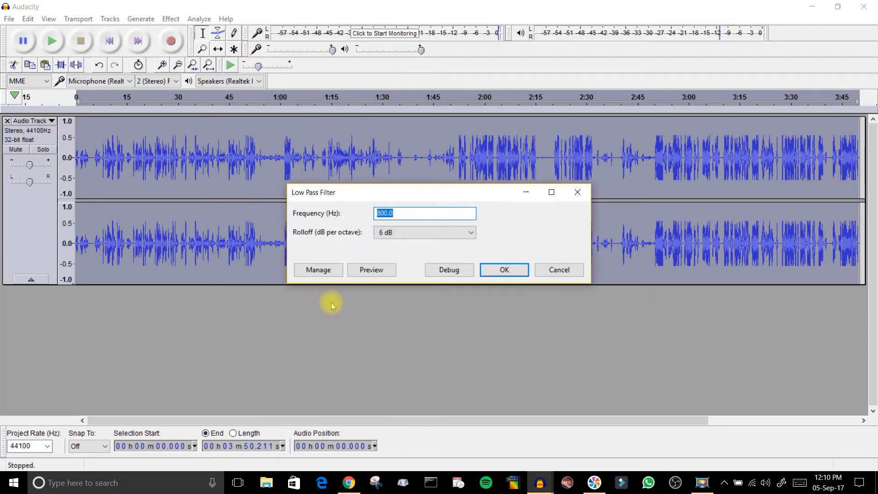
pyautogui.click(490, 270)
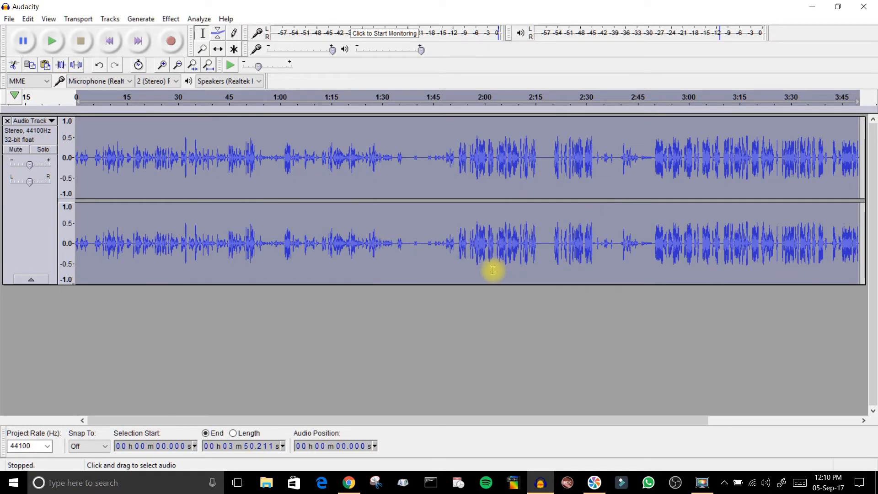
# - Play the low-pass-filtered track from the start, from about 1:08, 2:27 and 2:52, and stop playback
pyautogui.click(57, 44)
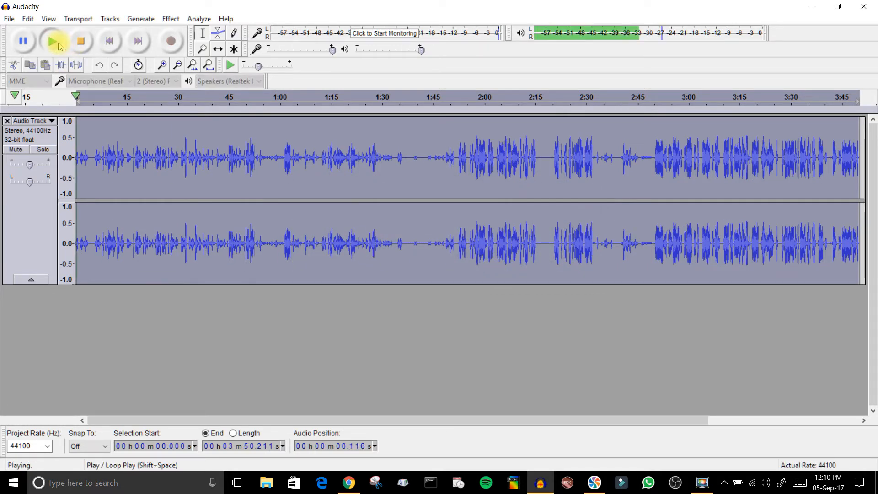
pyautogui.click(308, 98)
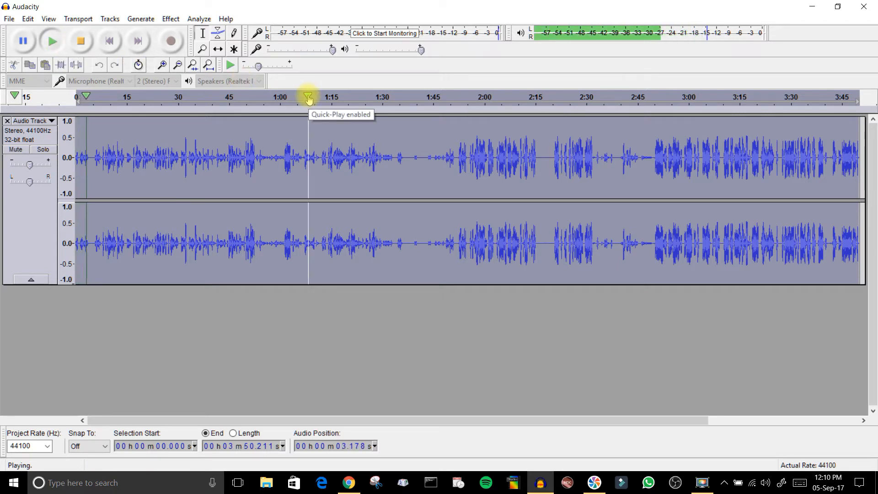
pyautogui.click(578, 99)
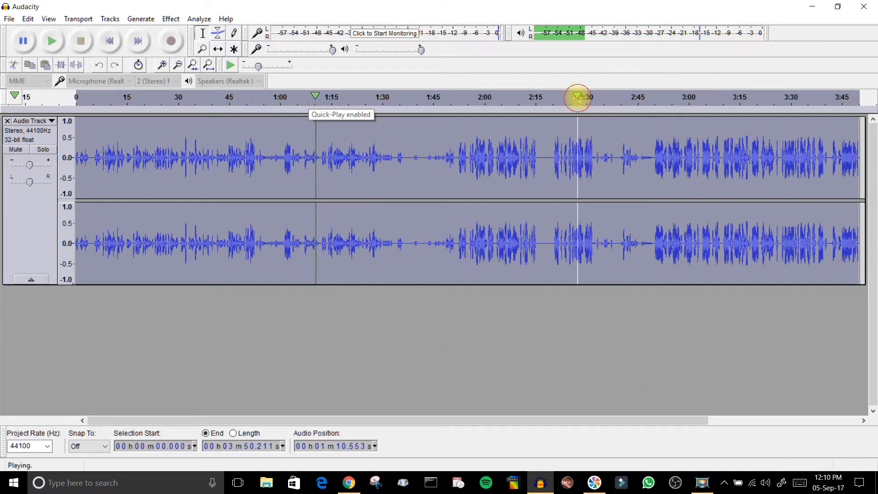
pyautogui.click(663, 98)
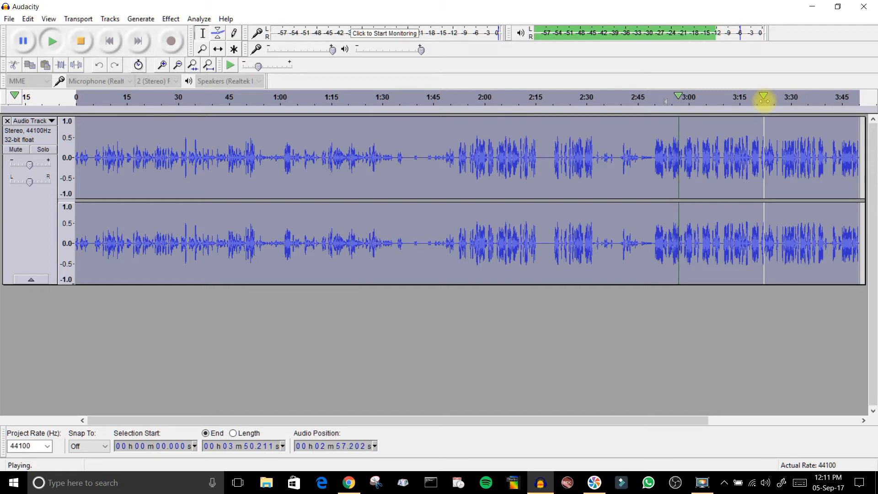
pyautogui.click(93, 39)
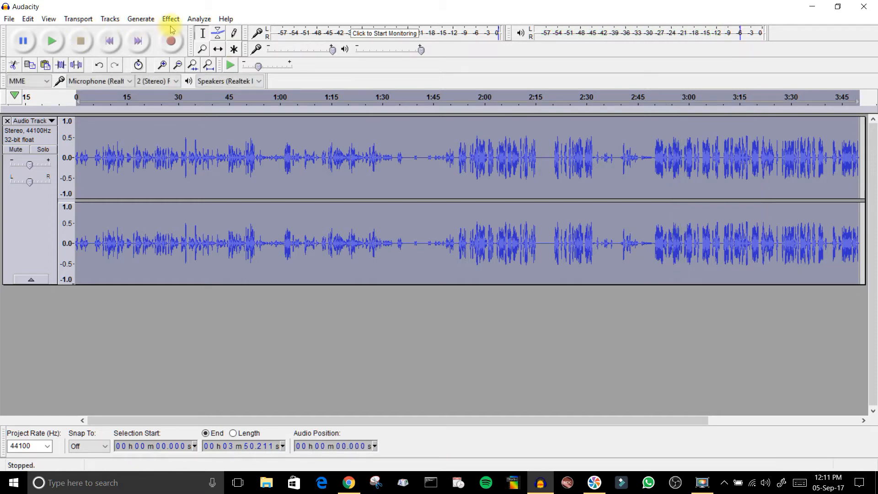
# - Apply Equalization with the Bass Cut curve to the selected low-pass-filtered track
pyautogui.click(171, 20)
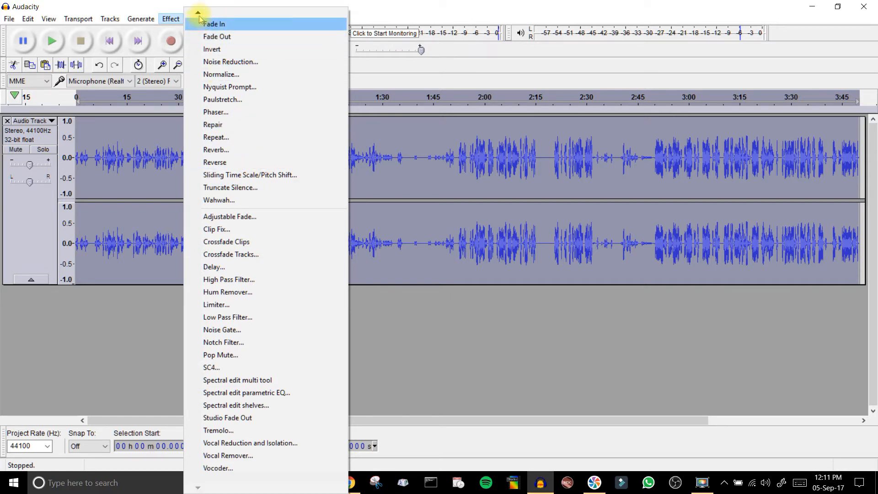
pyautogui.moveTo(198, 10)
pyautogui.click(209, 37)
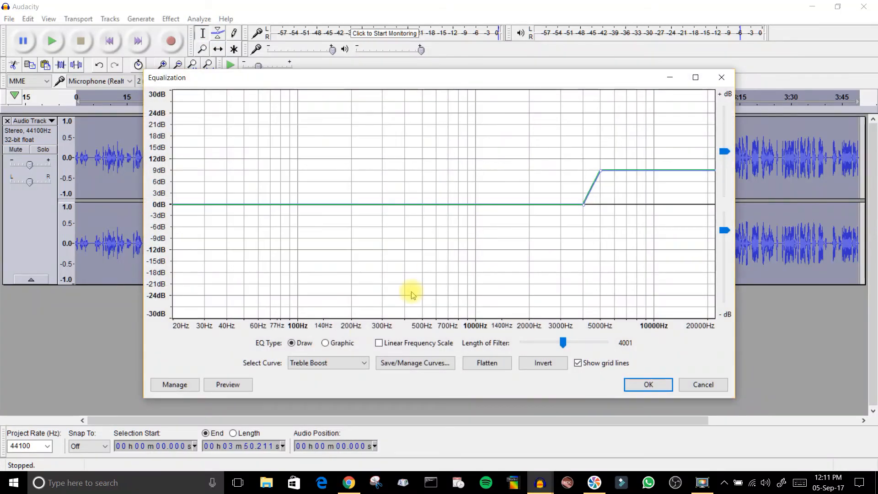
pyautogui.click(344, 364)
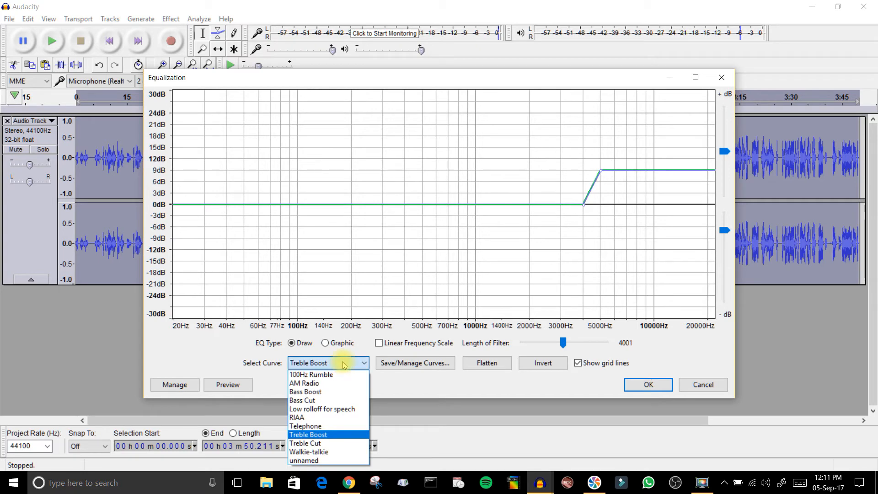
pyautogui.click(332, 400)
pyautogui.click(659, 387)
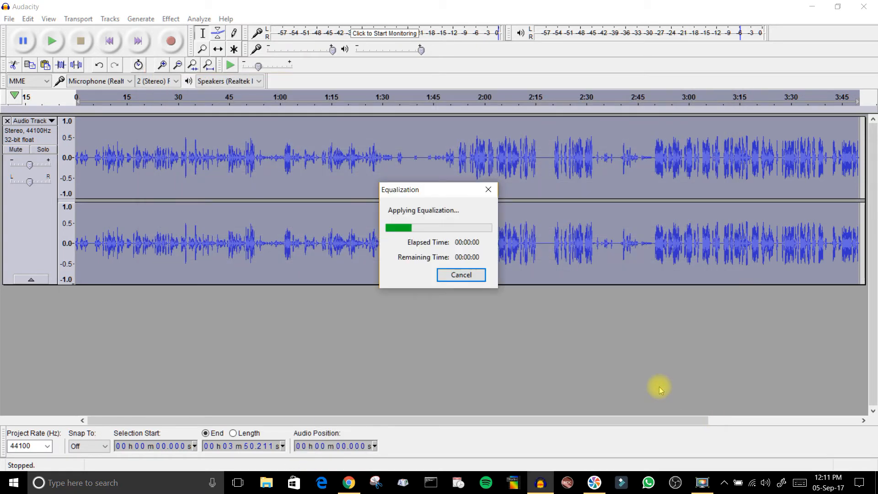
# - Play the bass-cut track from about 2:08, 2:57, 3:22 and 3:38, and undo the Equalization
pyautogui.click(513, 96)
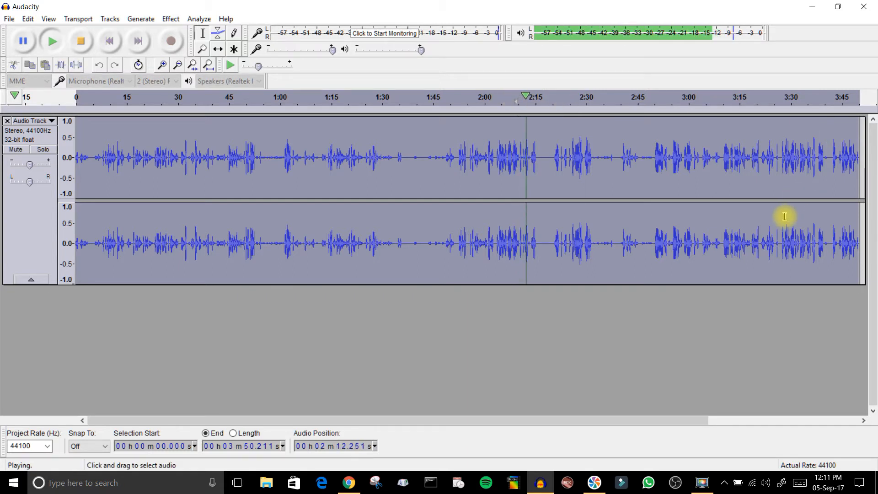
pyautogui.click(681, 103)
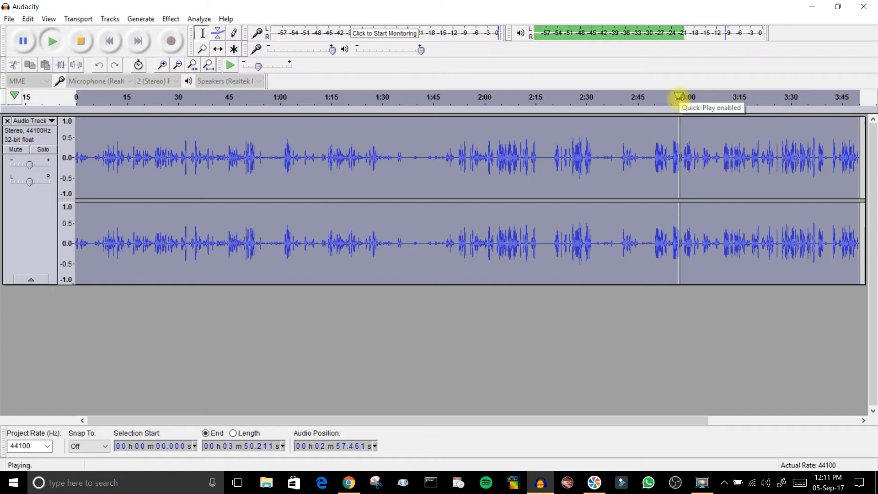
pyautogui.click(765, 104)
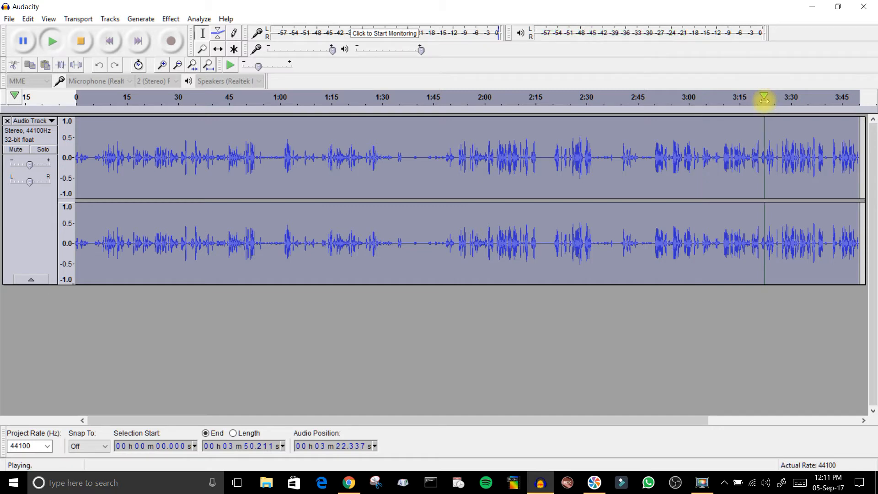
pyautogui.click(819, 97)
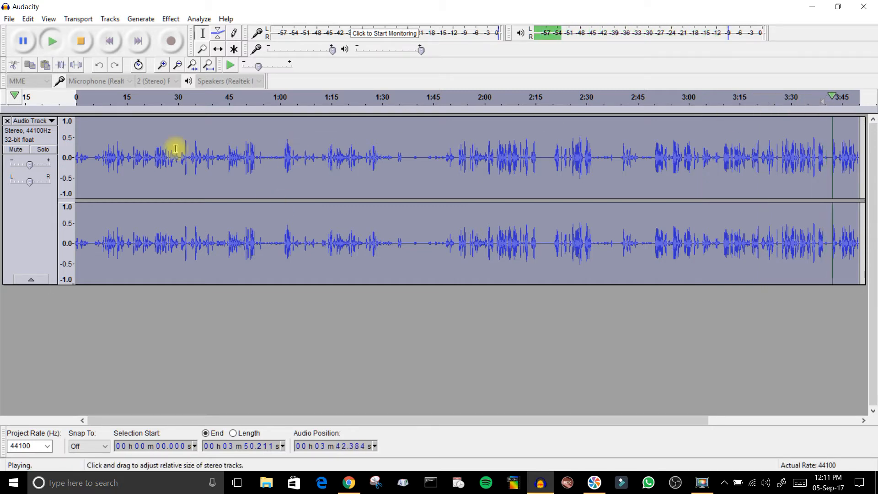
pyautogui.click(81, 41)
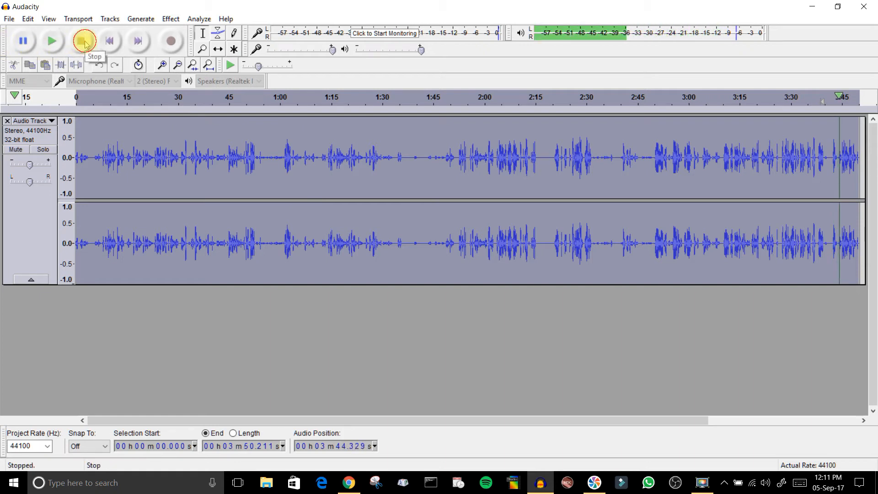
pyautogui.click(28, 19)
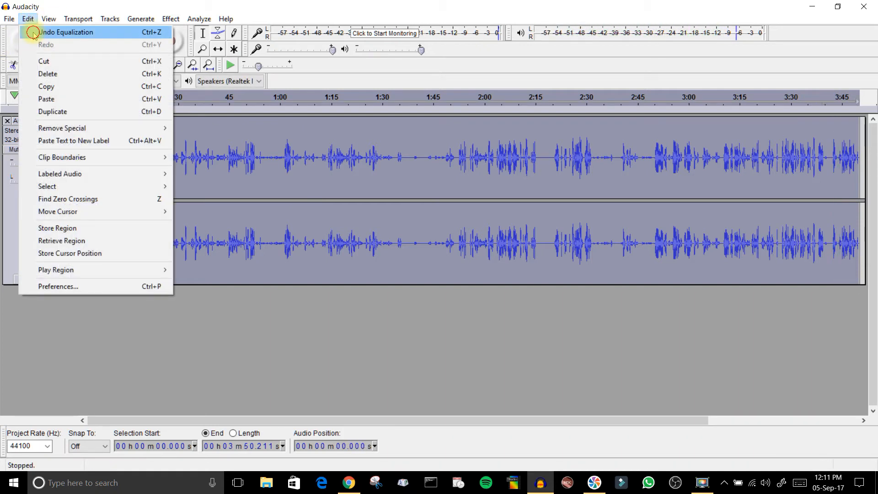
pyautogui.click(33, 33)
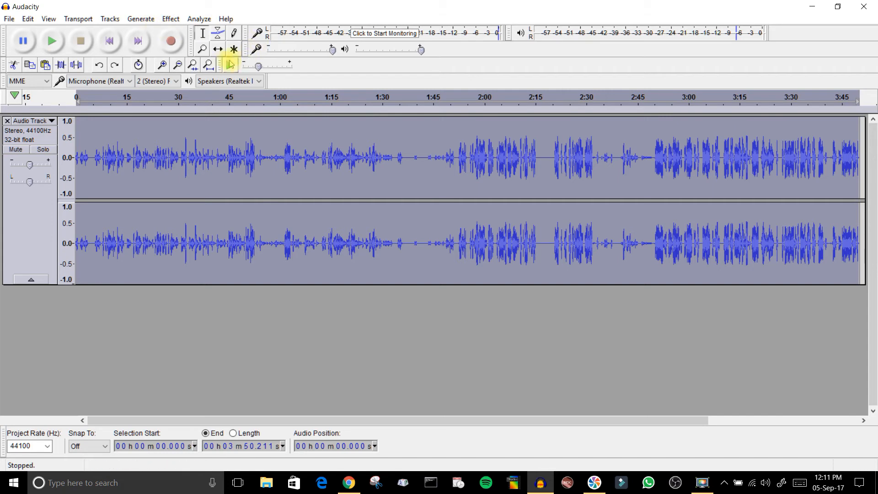
# - Normalize the selected track to a maximum amplitude of -1.0 dB with DC offset removal and stereo channels not treated independently
pyautogui.click(170, 20)
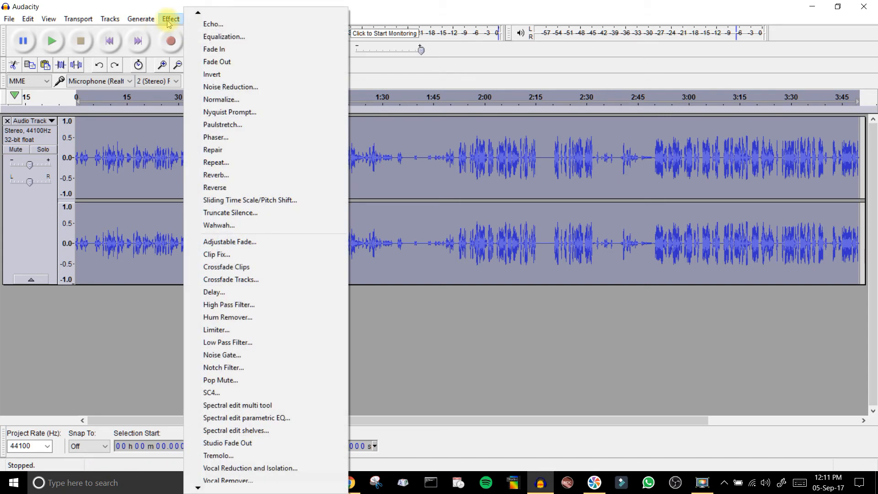
pyautogui.moveTo(200, 486)
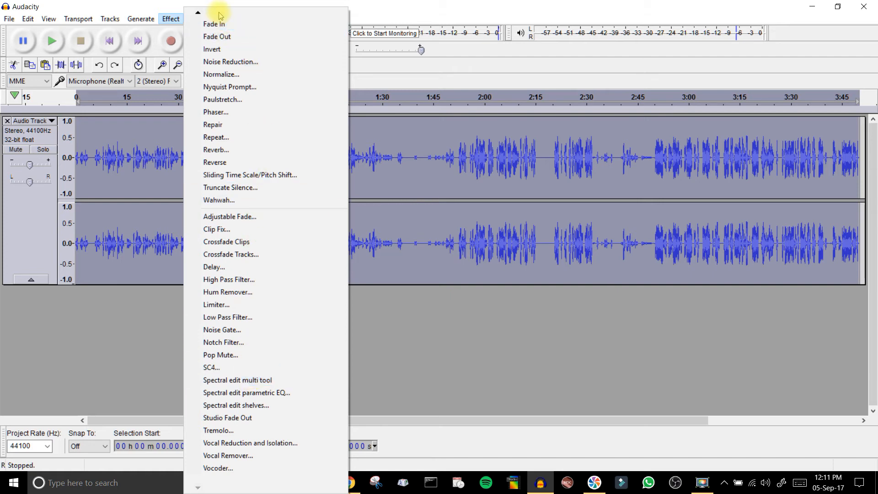
pyautogui.click(218, 75)
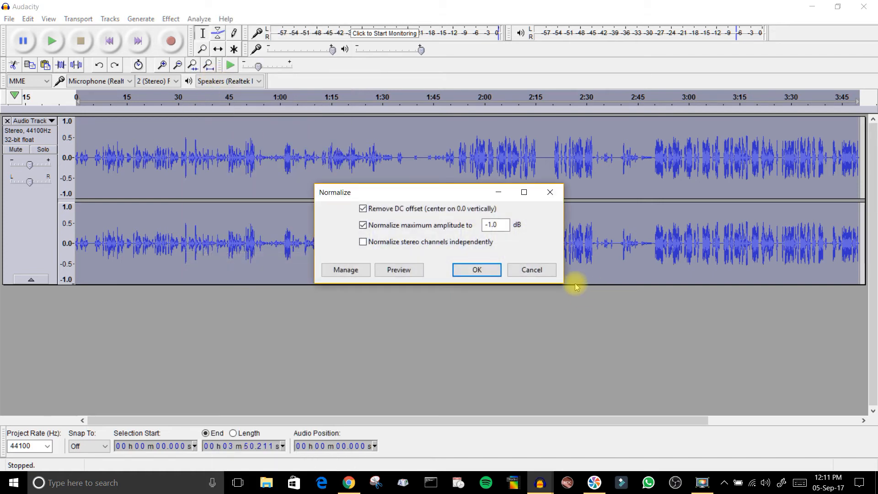
pyautogui.click(486, 268)
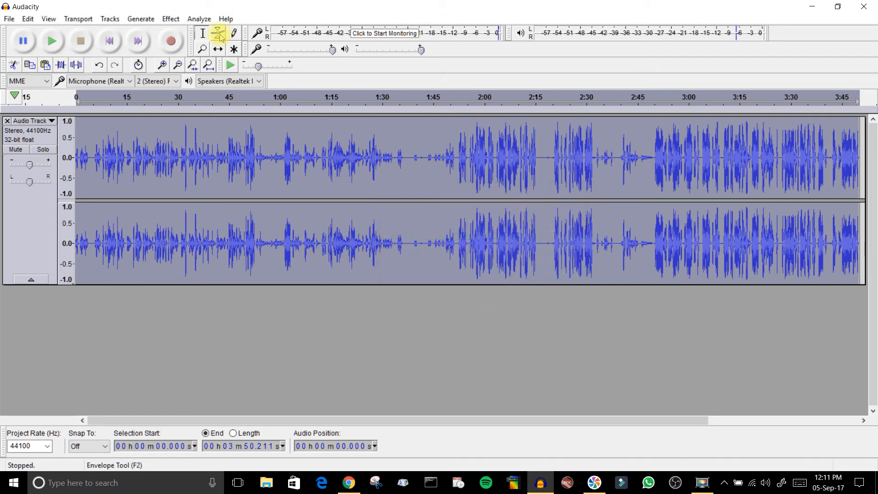
# - Play the normalized track from the start, from about 2:48 and from about 3:40, and stop playback
pyautogui.click(178, 65)
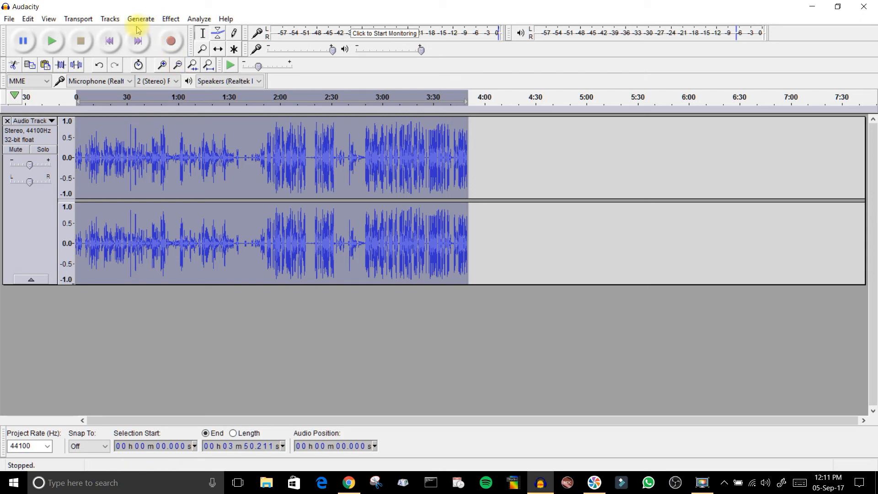
pyautogui.click(53, 42)
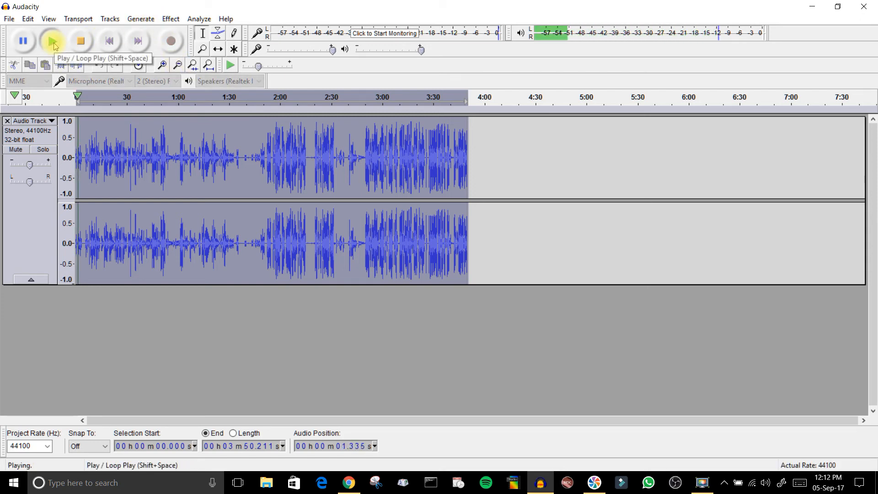
pyautogui.click(361, 94)
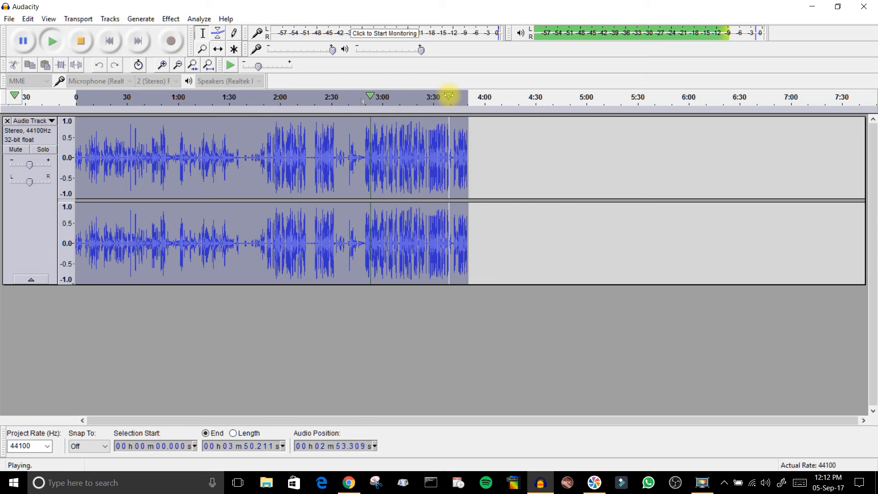
pyautogui.click(449, 96)
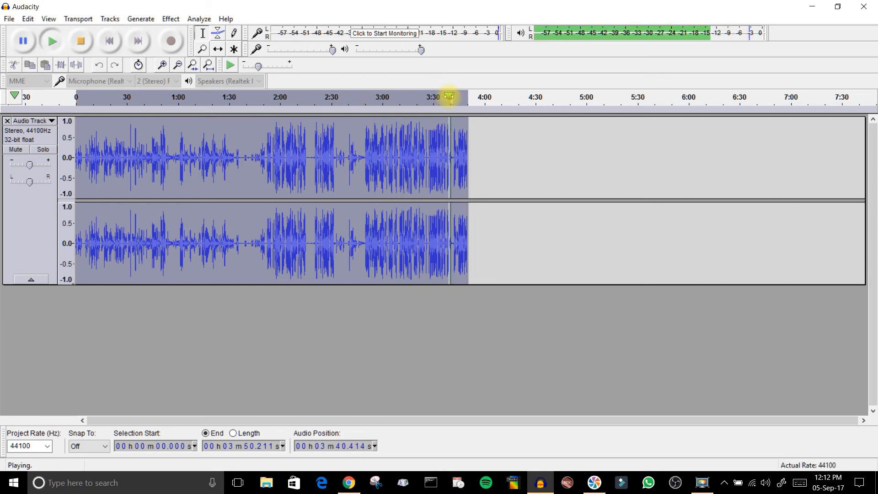
pyautogui.click(76, 40)
# - Undo the Normalize effect, play the track from about 3:10, and stop playback
pyautogui.click(28, 19)
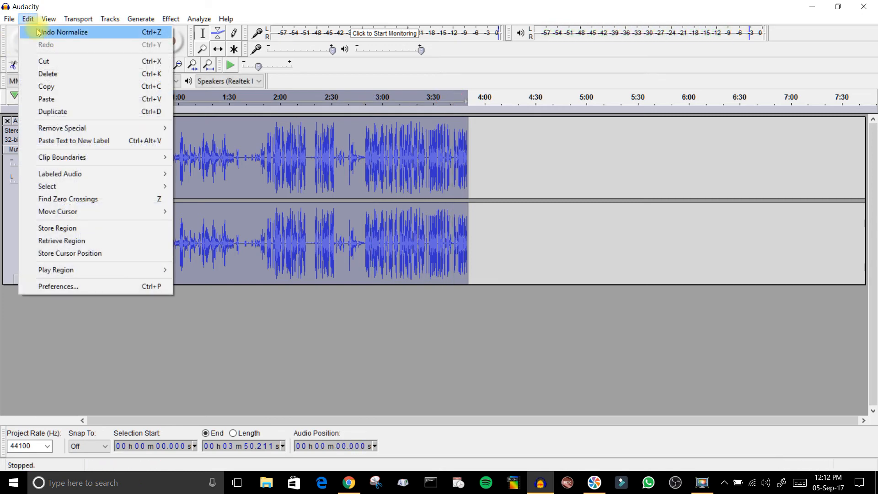
pyautogui.click(51, 29)
pyautogui.click(399, 93)
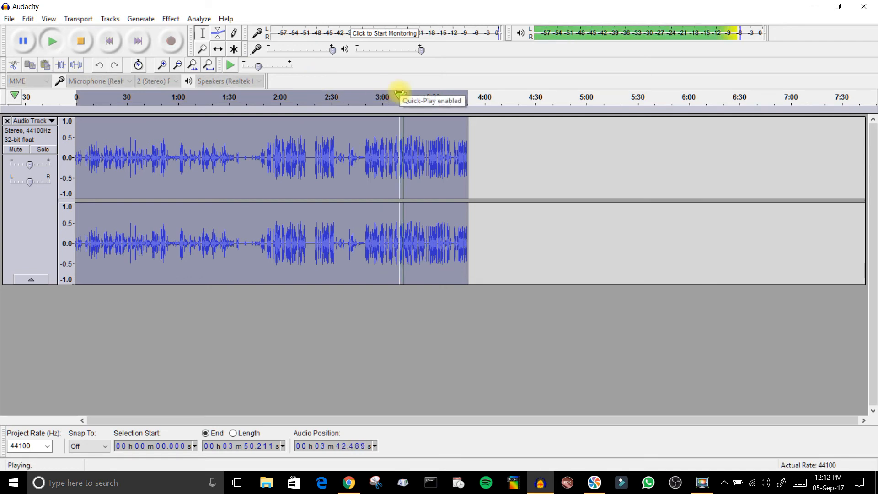
pyautogui.click(82, 47)
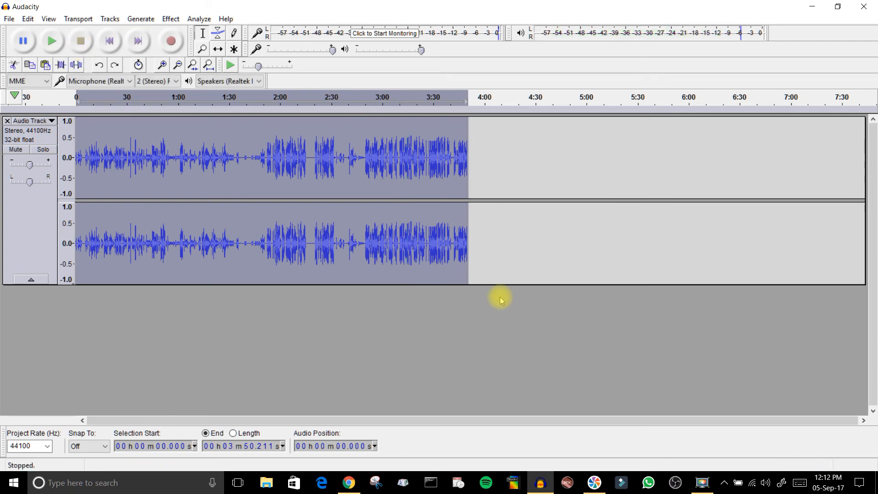
# - Start exporting the audio with MP3 Files as the file type
pyautogui.click(9, 19)
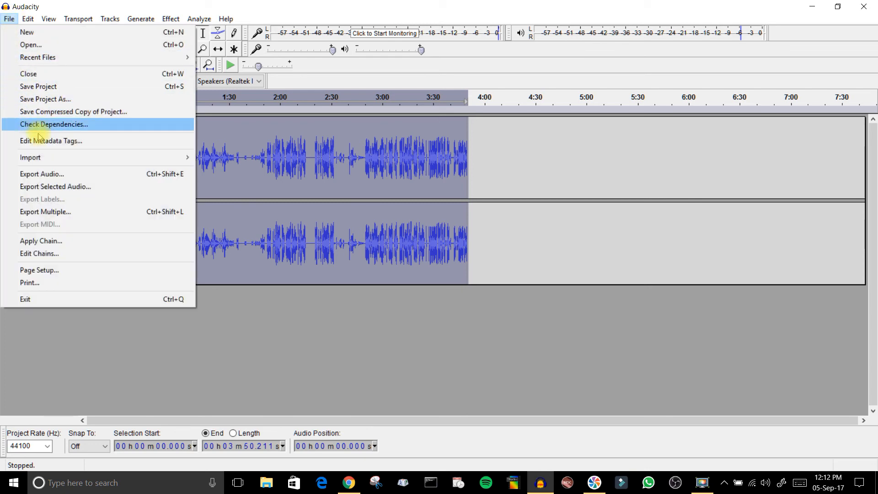
pyautogui.click(49, 178)
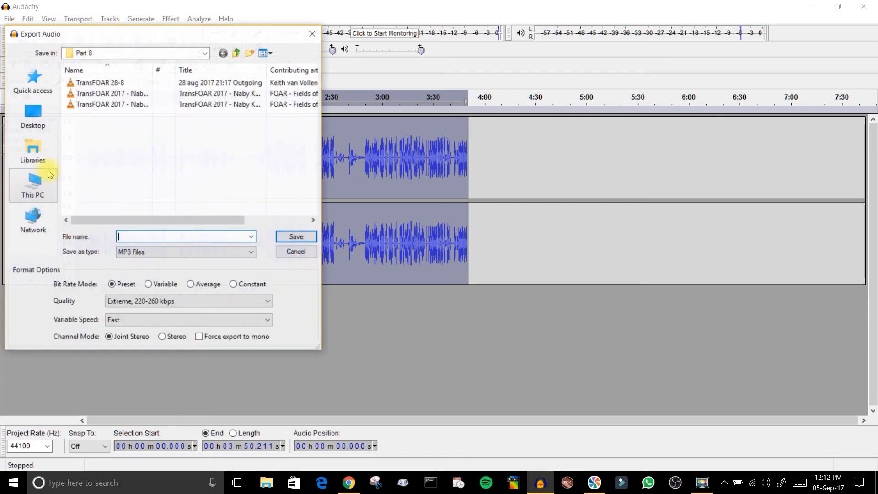
pyautogui.click(211, 253)
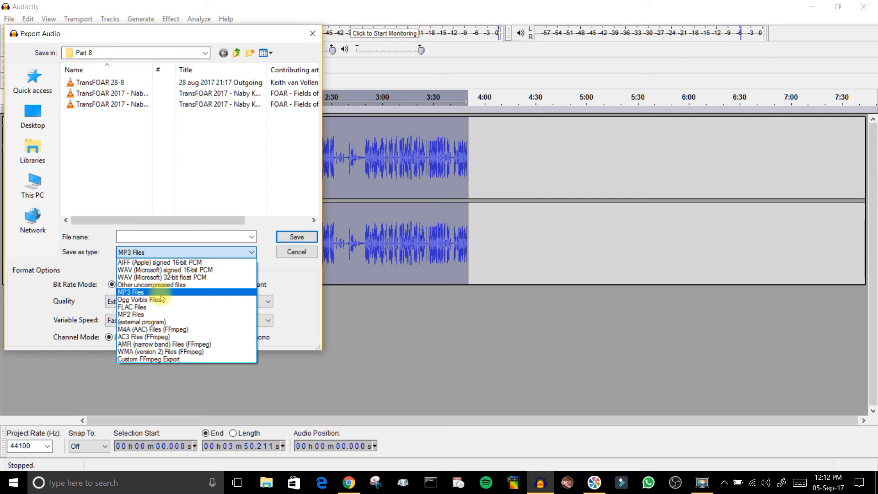
pyautogui.click(277, 280)
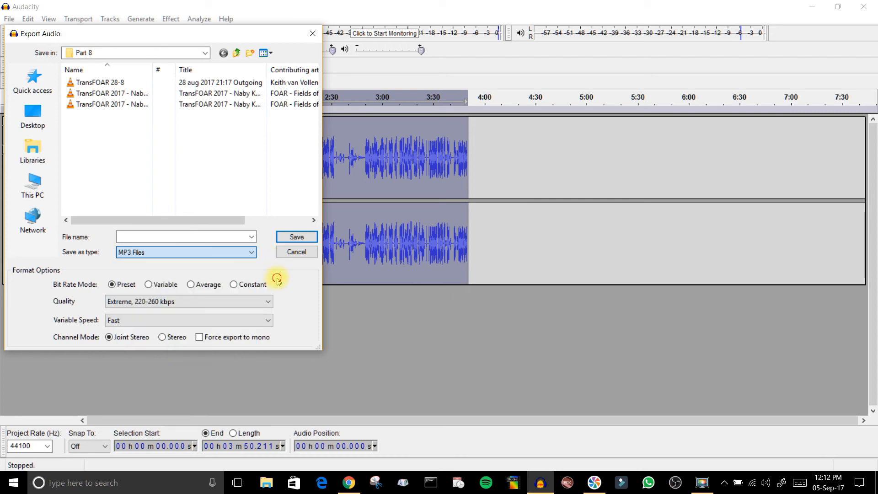
# - Export the MP3 to the Desktop under the file name test, leaving the metadata tags blank
pyautogui.click(222, 236)
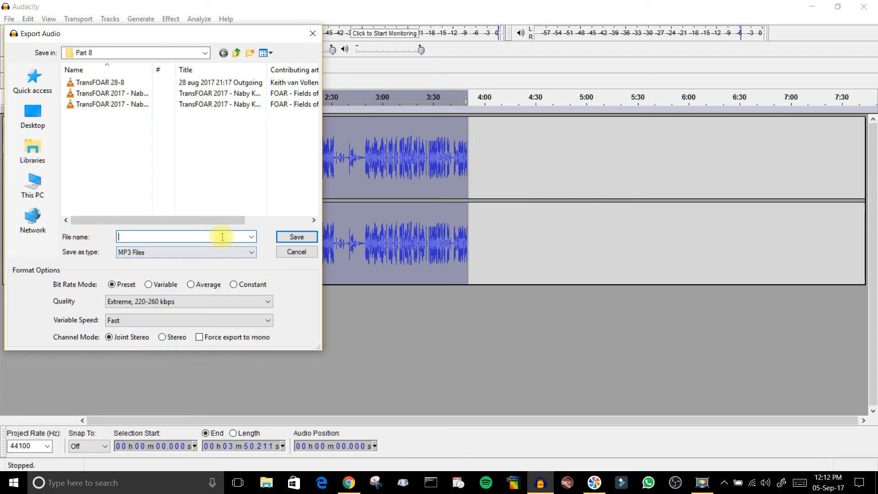
pyautogui.click(128, 53)
pyautogui.click(116, 77)
pyautogui.click(137, 237)
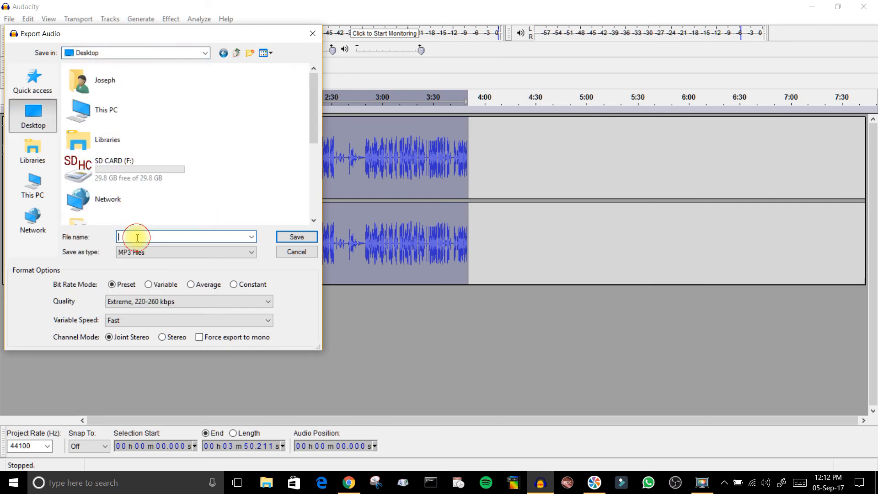
pyautogui.write('test')
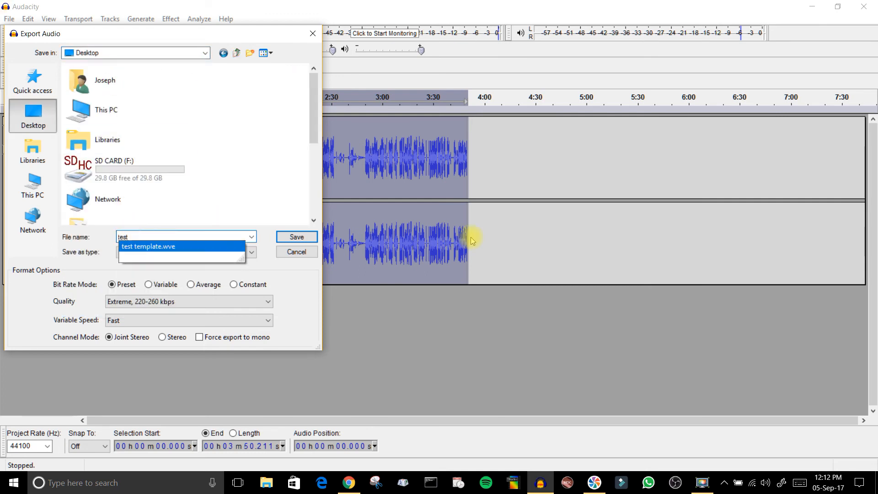
pyautogui.click(263, 239)
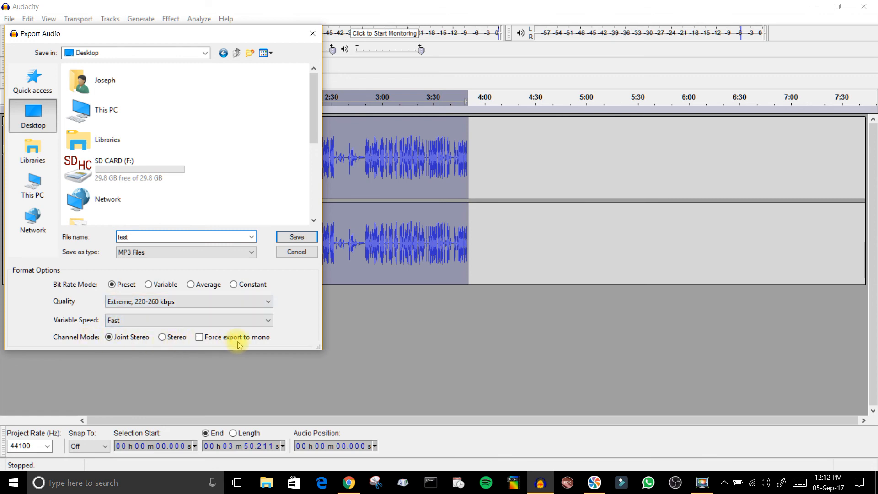
pyautogui.click(295, 237)
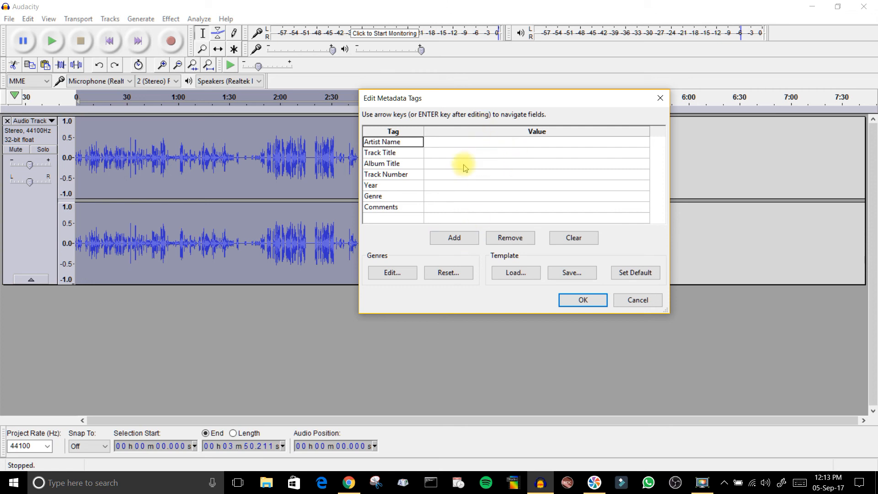
pyautogui.click(582, 300)
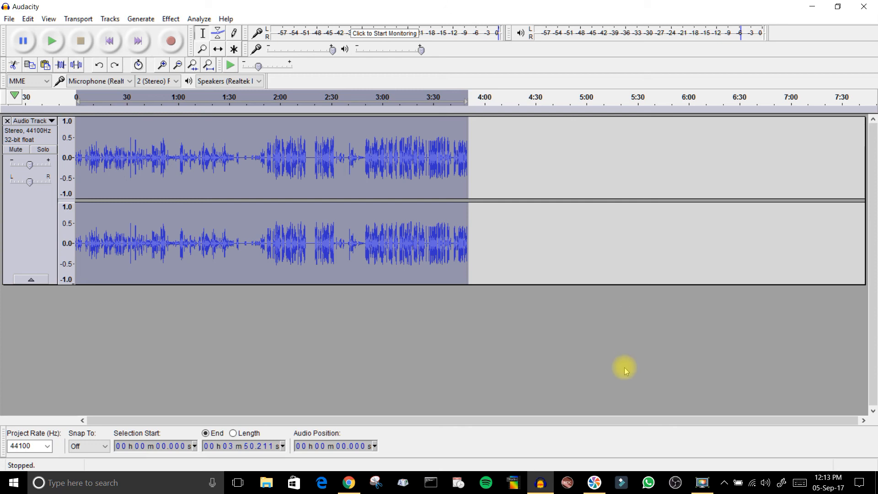
pyautogui.click(702, 482)
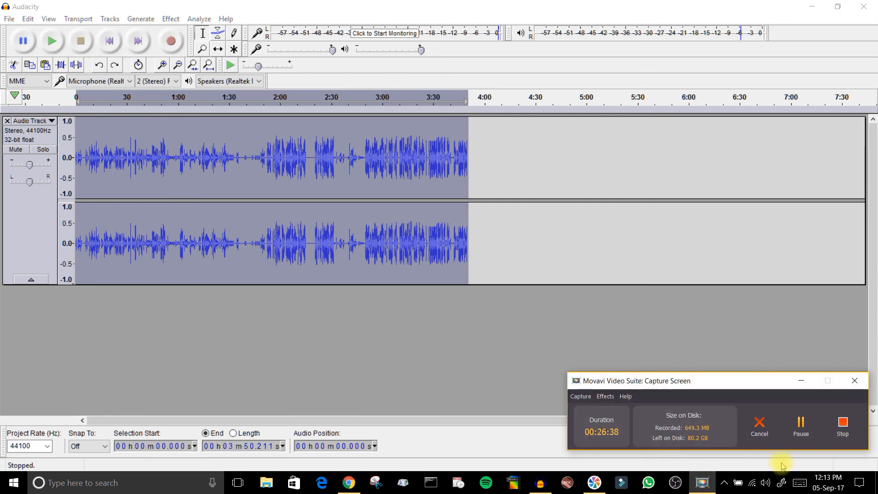